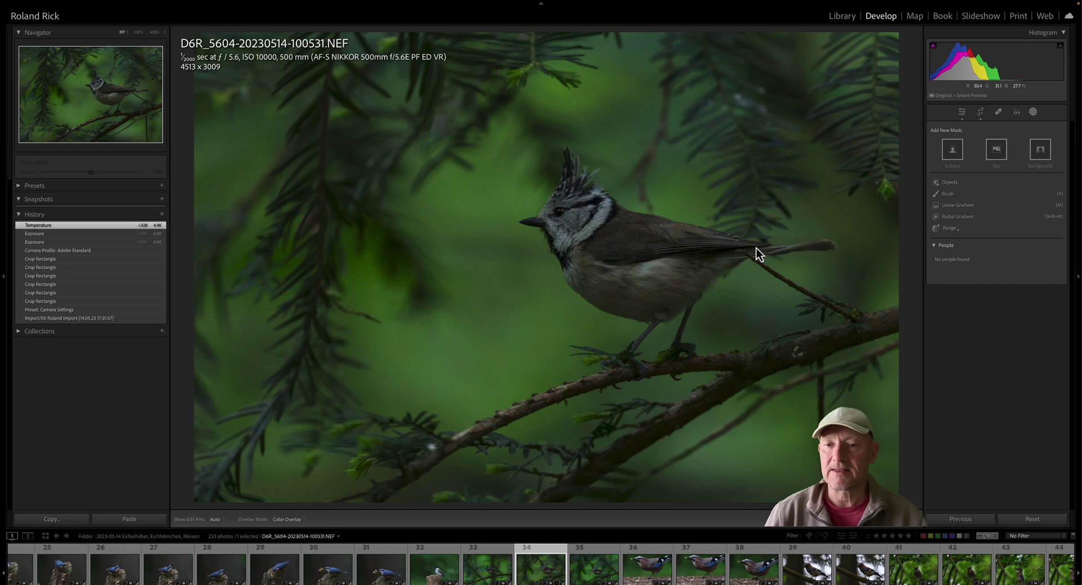
Step: Select the crested tit with an Objects mask and inspect its edges zoomed to 400%
left_click(956, 184)
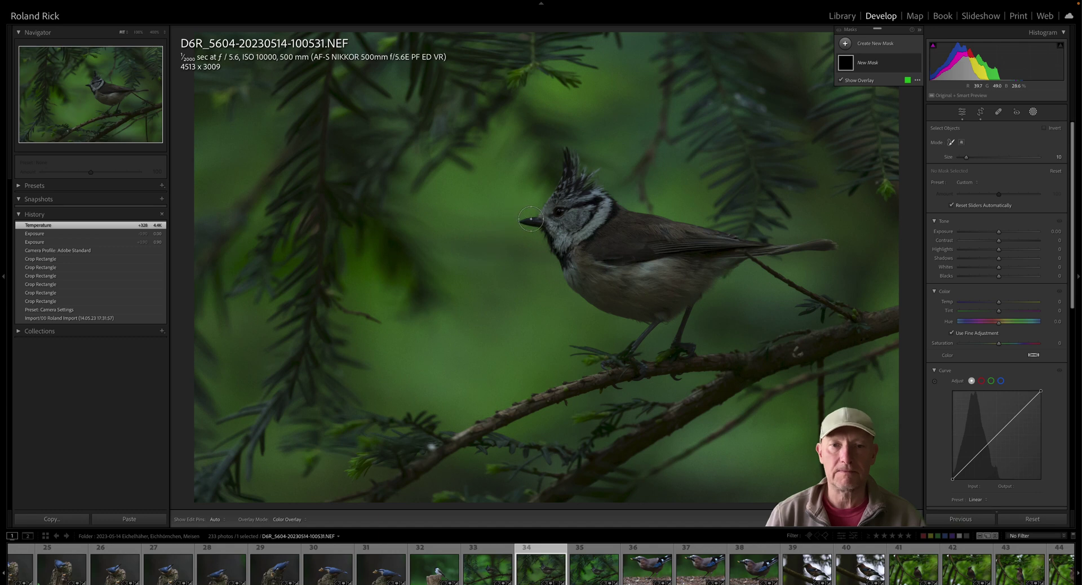
mouse_move(533, 220)
left_mouse_down()
mouse_move(573, 168)
mouse_move(587, 200)
mouse_move(669, 231)
mouse_move(828, 246)
mouse_move(747, 248)
mouse_move(674, 356)
mouse_move(673, 313)
mouse_move(622, 362)
mouse_move(657, 309)
mouse_move(589, 286)
mouse_move(556, 222)
mouse_move(601, 264)
mouse_move(690, 301)
mouse_move(632, 298)
mouse_move(605, 291)
mouse_move(614, 289)
mouse_move(564, 218)
mouse_move(674, 280)
mouse_move(700, 278)
mouse_move(630, 252)
mouse_move(593, 221)
mouse_move(725, 253)
mouse_move(592, 255)
left_mouse_up()
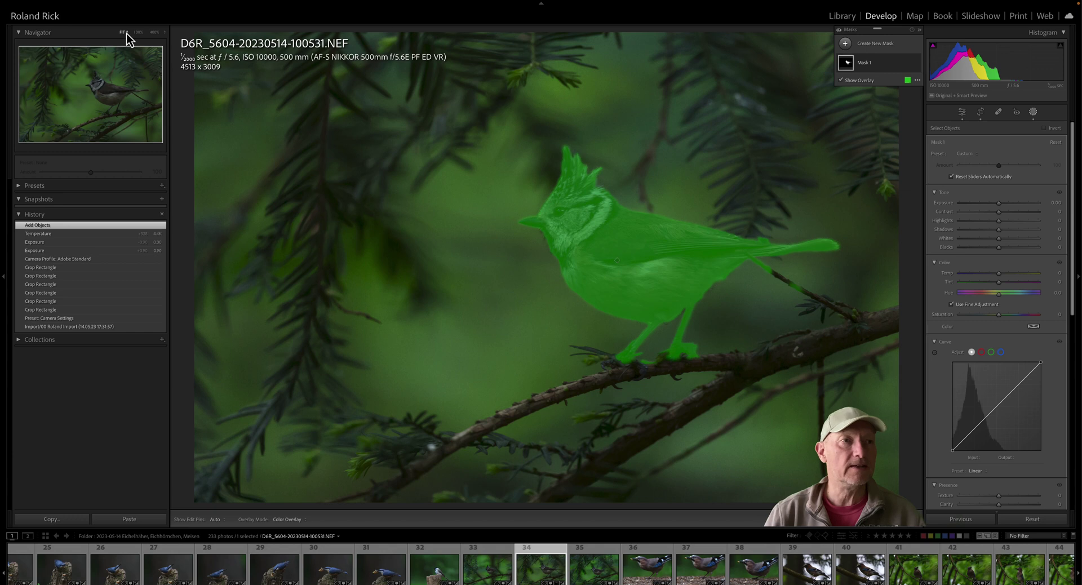
left_click(154, 32)
left_click_drag(534, 120, 640, 406)
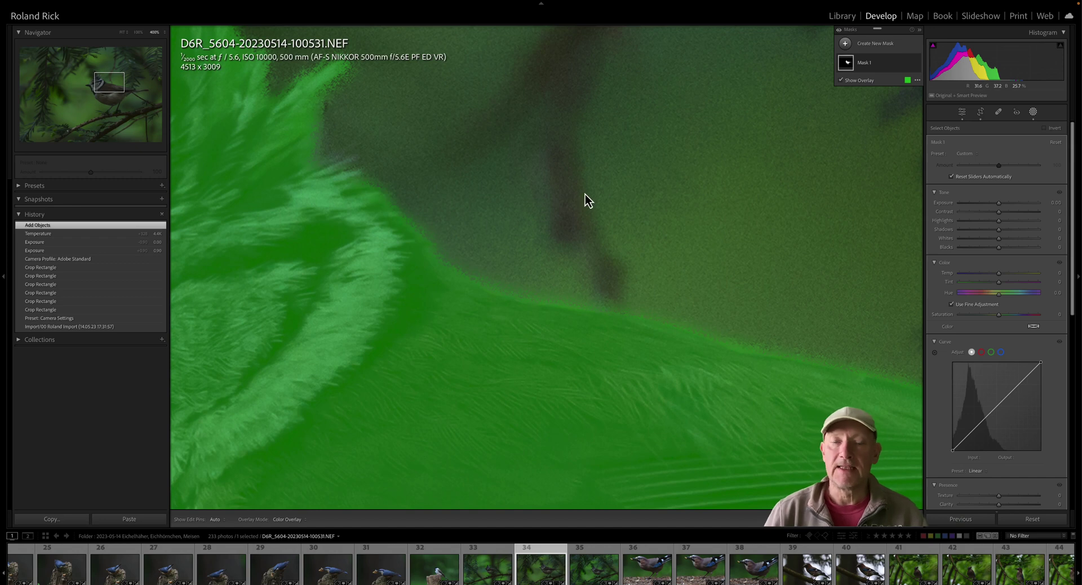
Step: Return to Fit view and rename Mask 1 to 'bird'
left_click(122, 34)
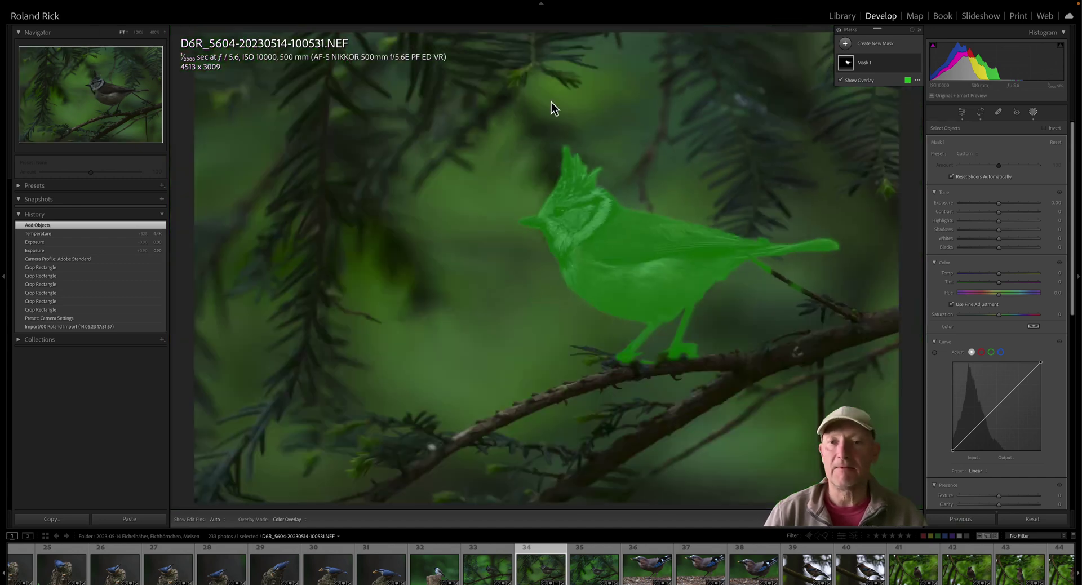
double_click(861, 66)
type("bird")
key("Return")
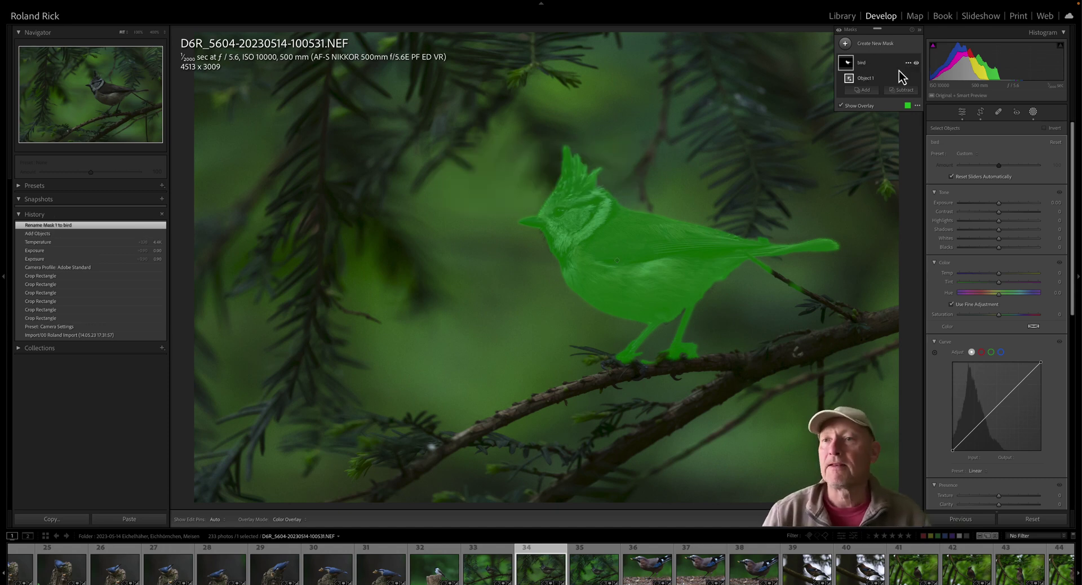
Step: Try Duplicate and Invert, undo it, then raise the bird's curve point from 137 to 177
left_click(907, 63)
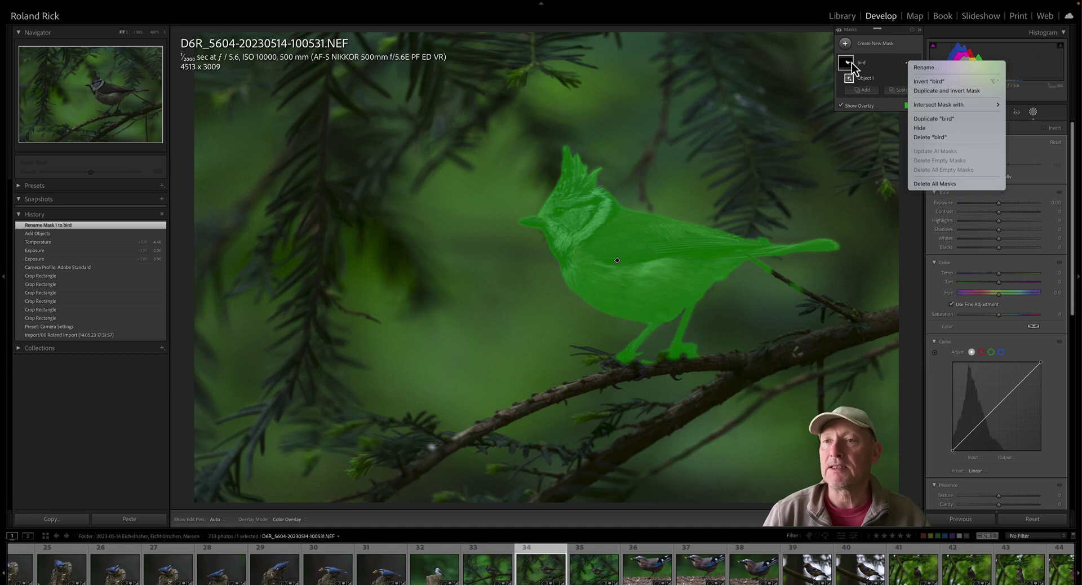
left_click(889, 71)
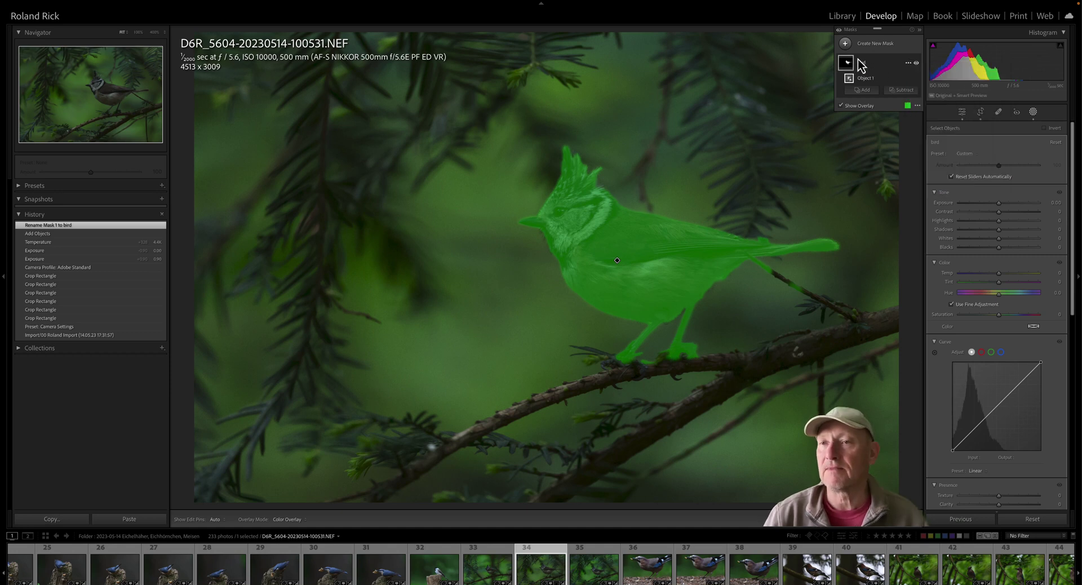
left_click(907, 64)
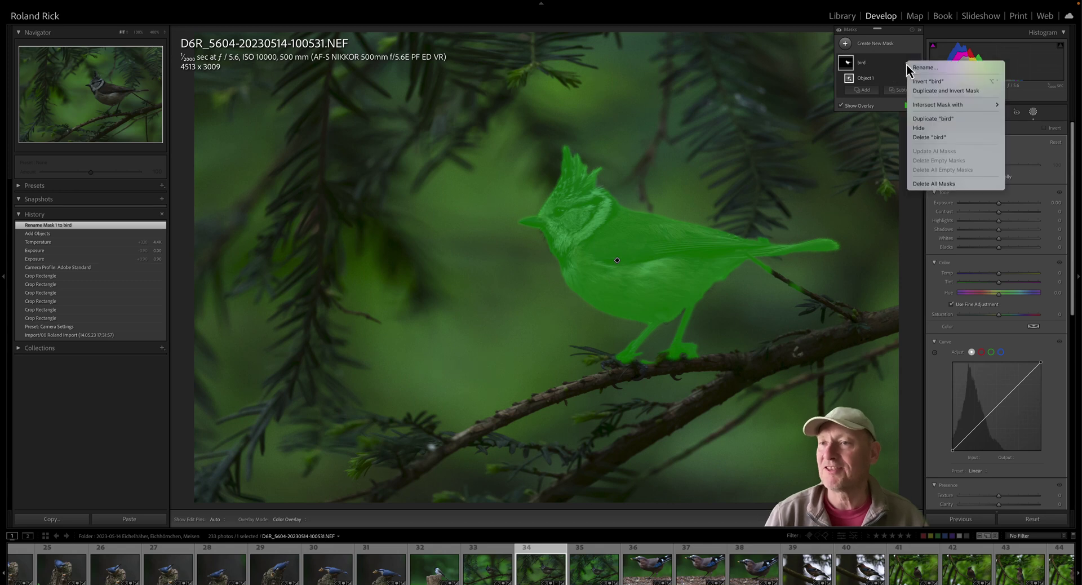
left_click(932, 91)
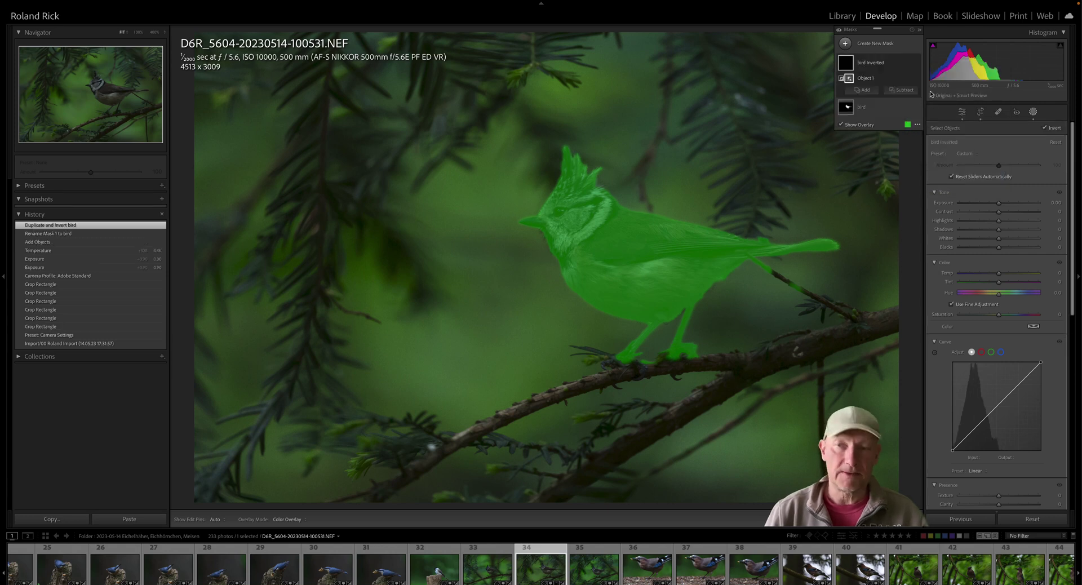
key("ctrl+z")
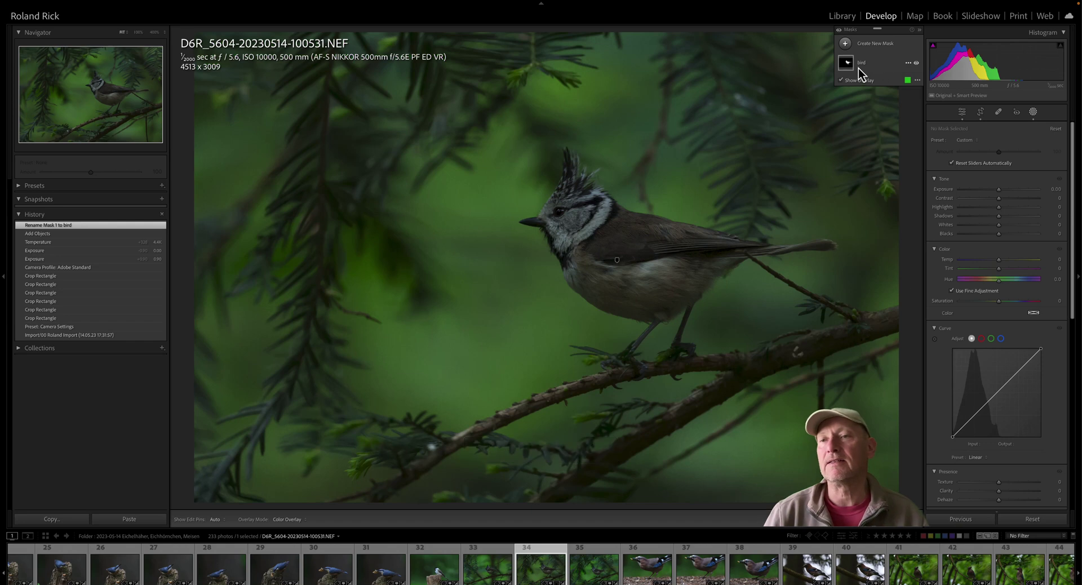
left_click(846, 63)
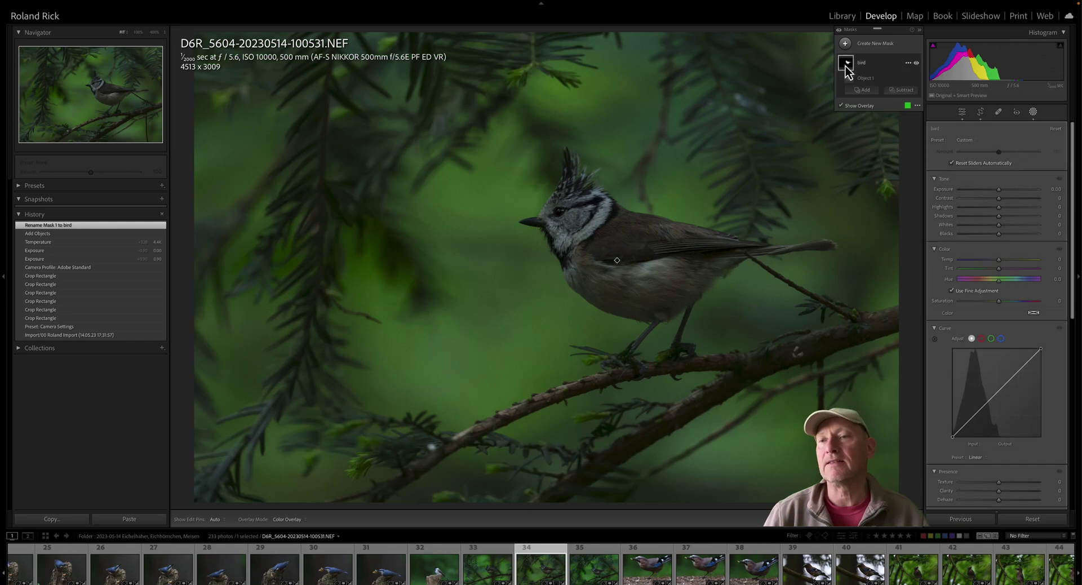
mouse_move(1008, 394)
left_mouse_down()
mouse_move(993, 376)
mouse_move(1001, 395)
left_mouse_up()
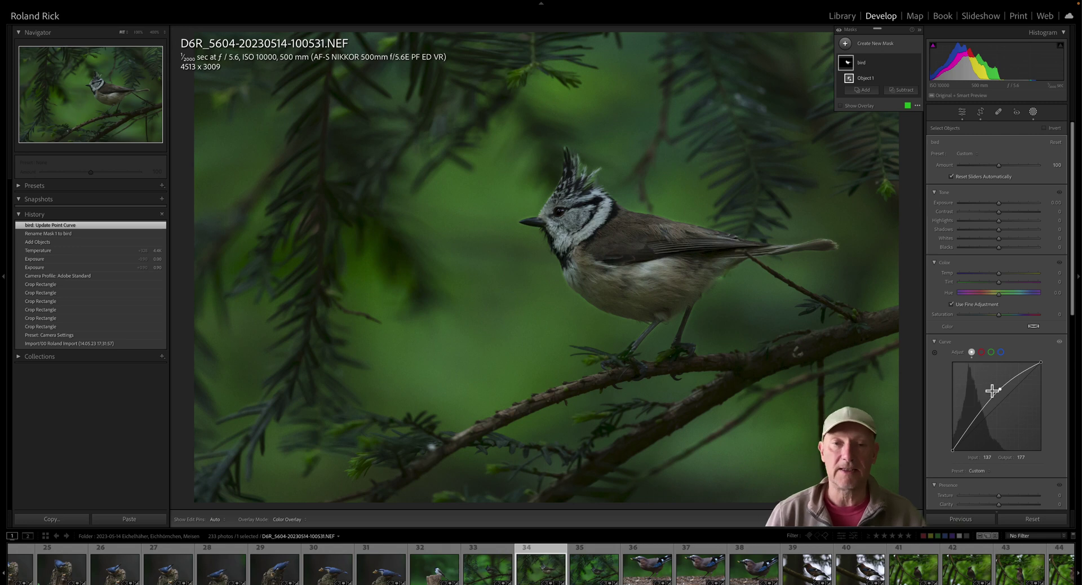
Step: Create an inverted copy of the bird mask and lower its curve from 145 to 106
left_click(906, 62)
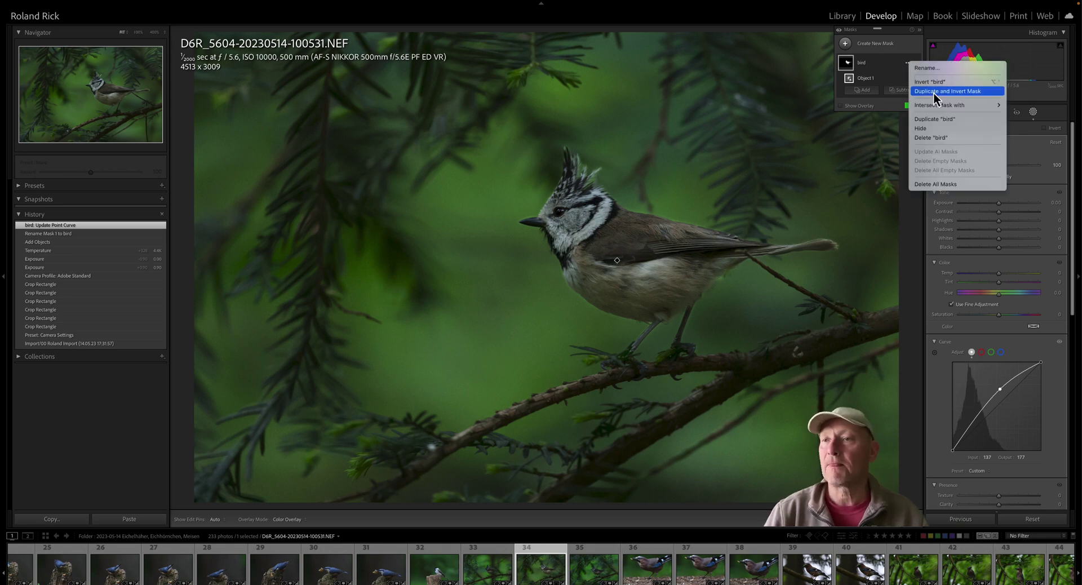
left_click(935, 92)
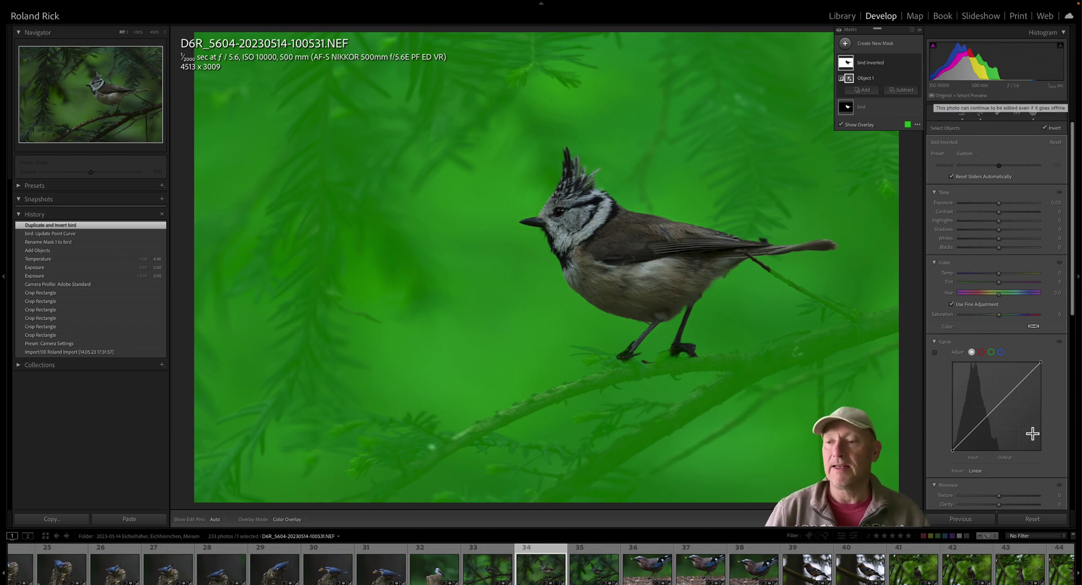
left_click_drag(1002, 401, 1003, 415)
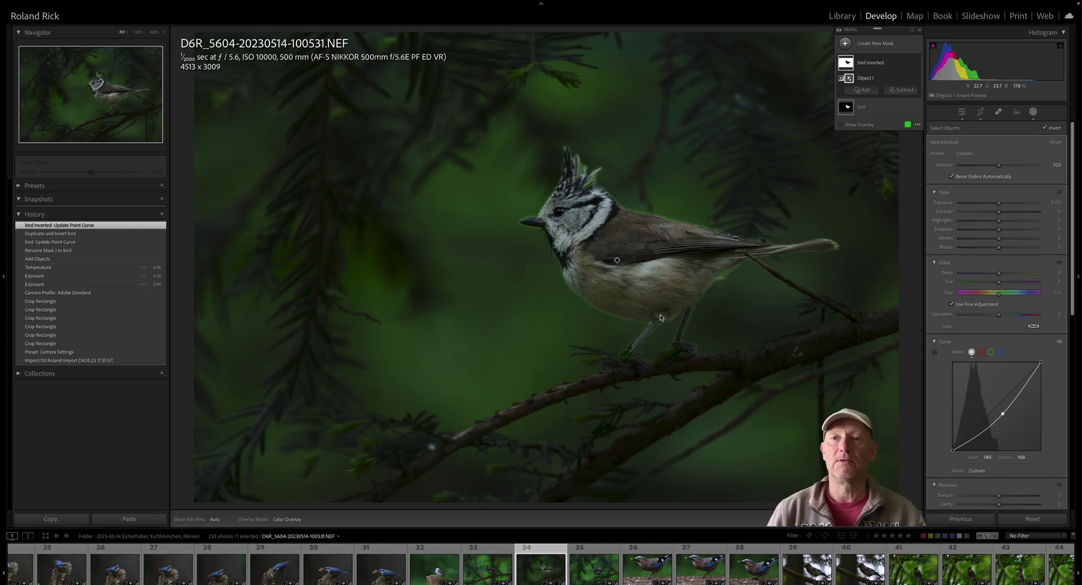
Step: Hide bird Inverted, duplicate the bird mask, and hide the original bird mask
left_click(848, 109)
left_click(849, 96)
left_click(916, 63)
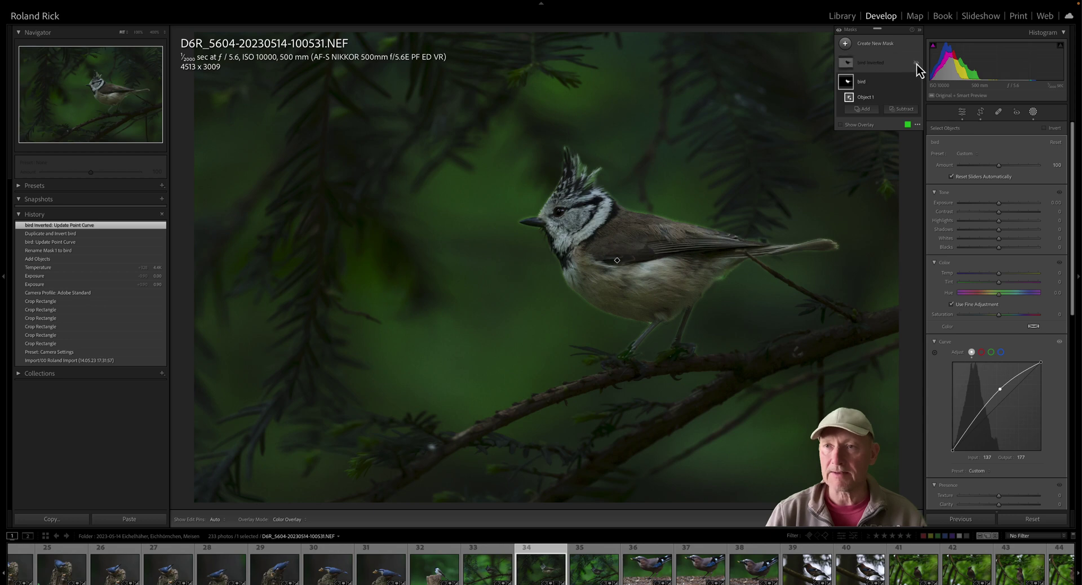
left_click(845, 84)
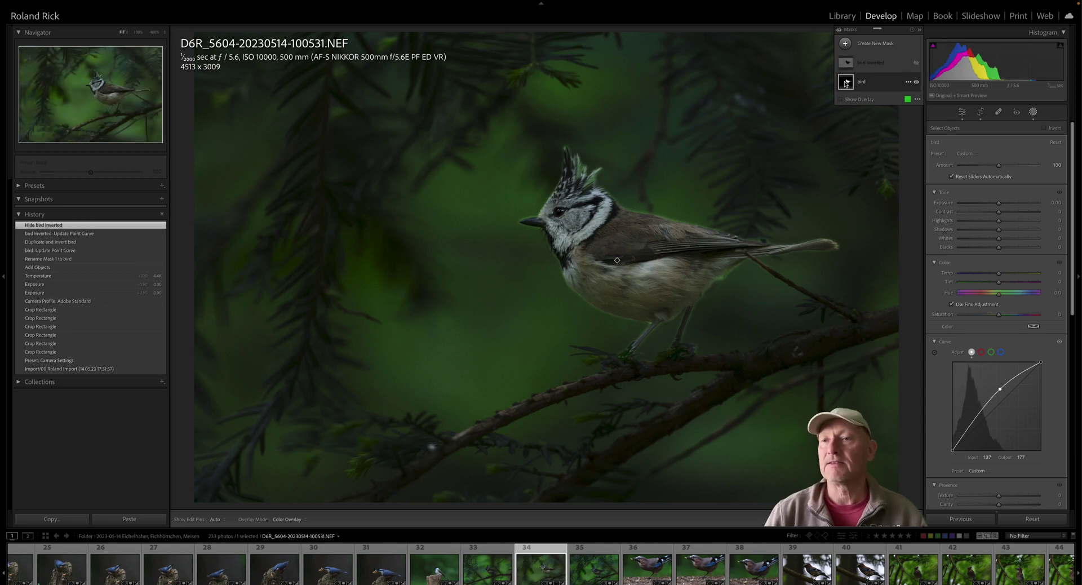
left_click(907, 83)
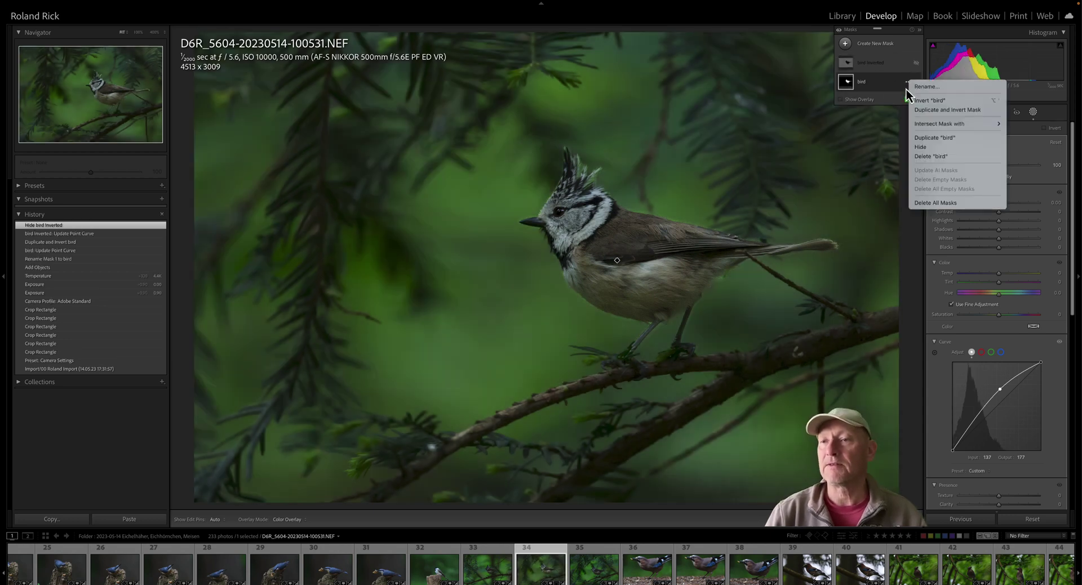
left_click(935, 138)
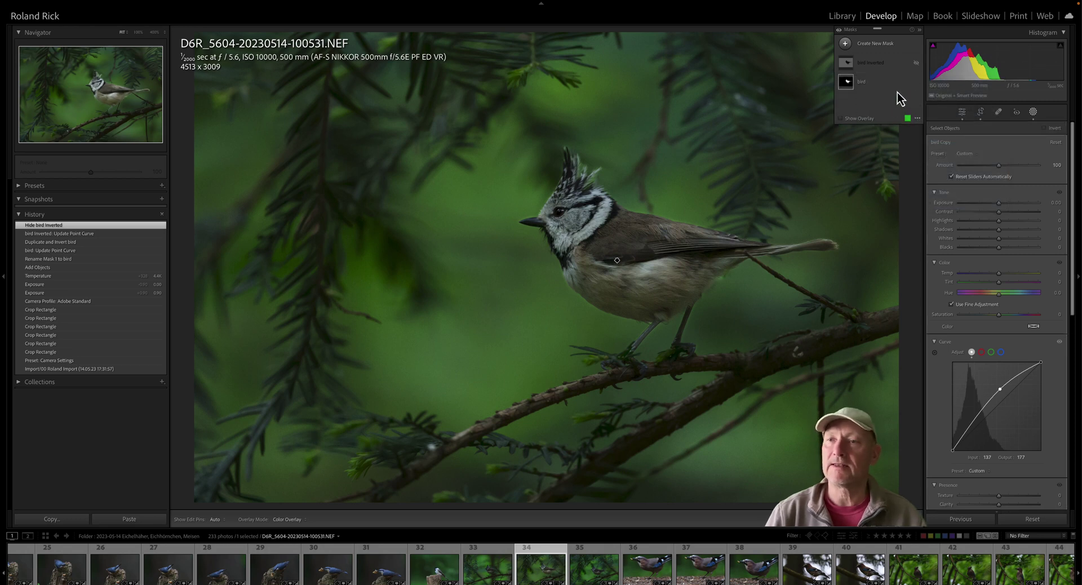
left_click(916, 101)
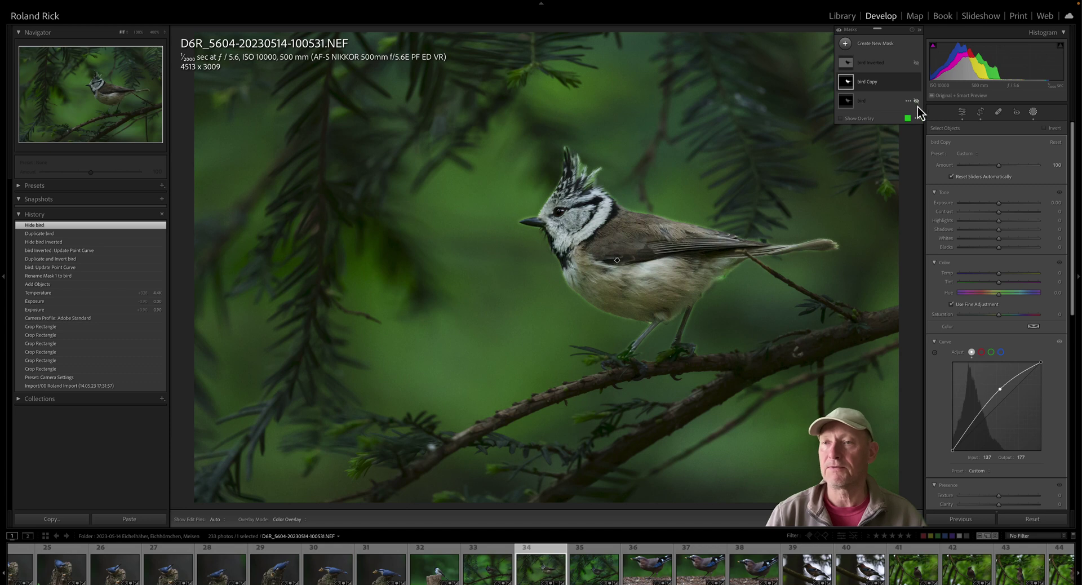
Step: Add a Subtract Brush component to the bird Copy mask
mouse_move(847, 92)
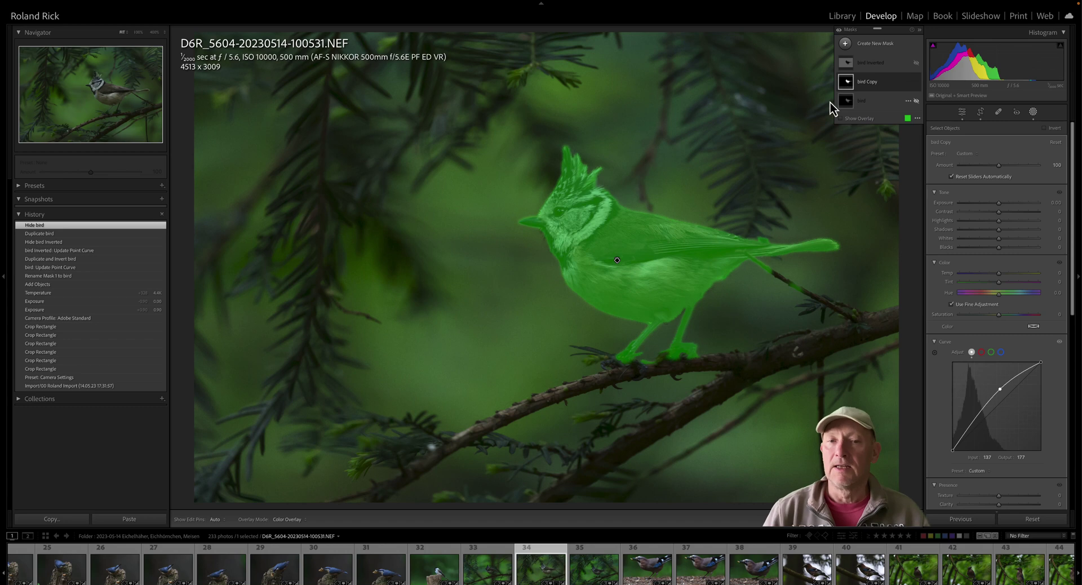
left_click(859, 85)
left_click(895, 109)
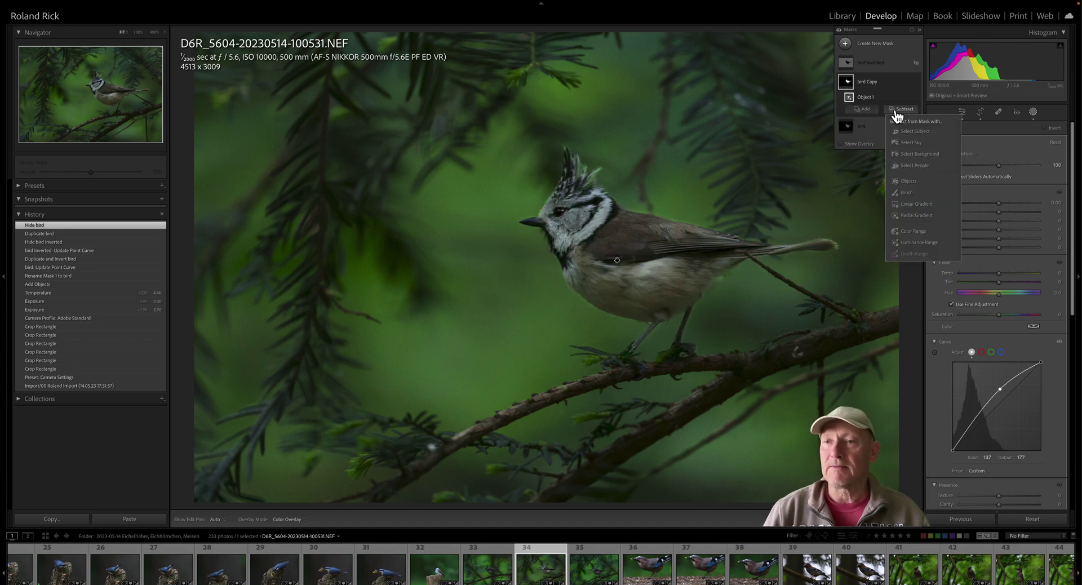
left_click(915, 194)
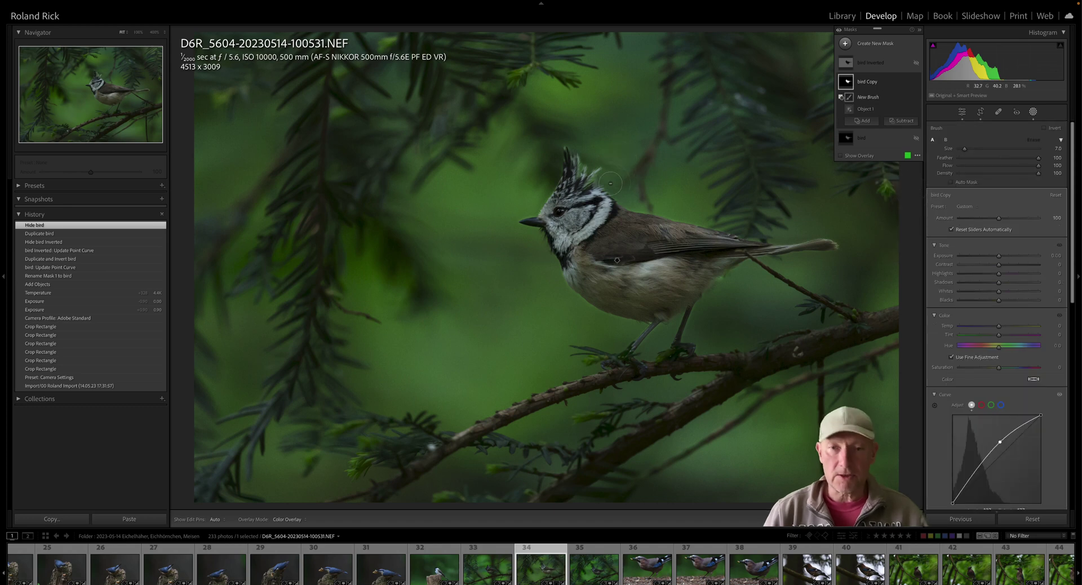
Step: Zoom to 400% on the bird's head and set the brush to follow the bird's edges
left_click(157, 33)
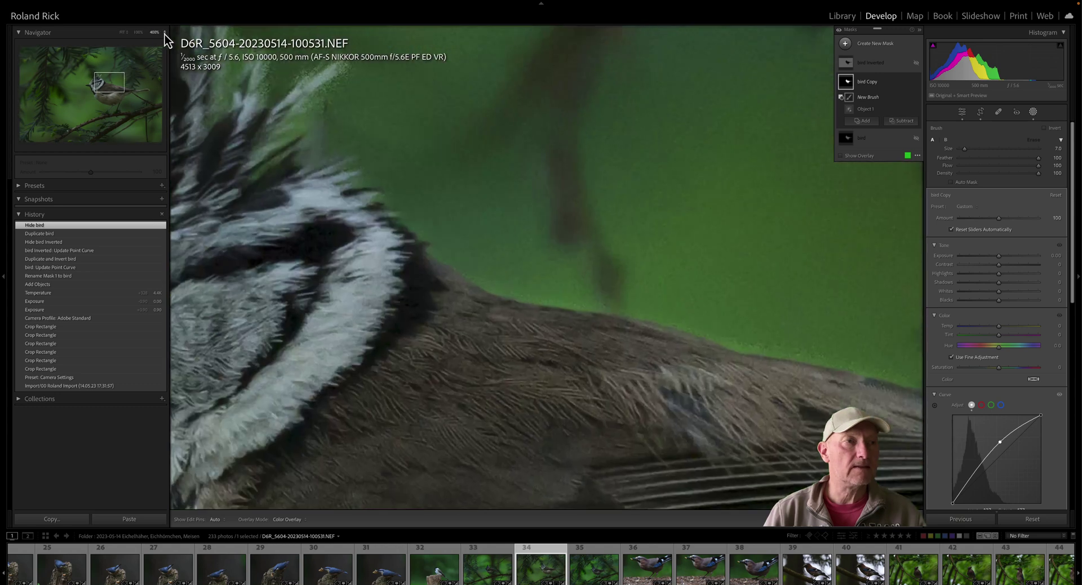
left_click(165, 32)
left_click(169, 37)
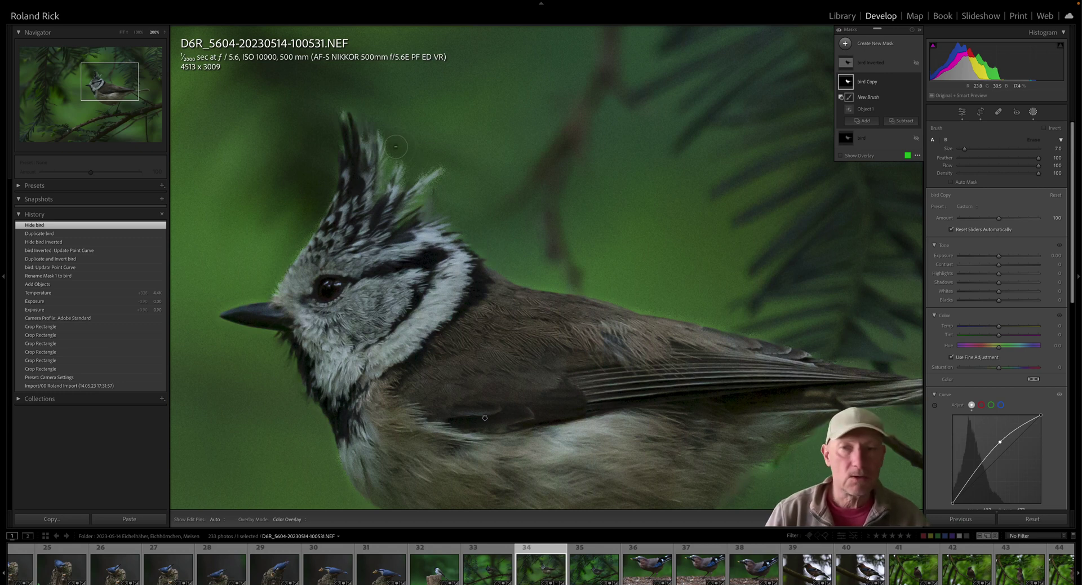
left_click(963, 182)
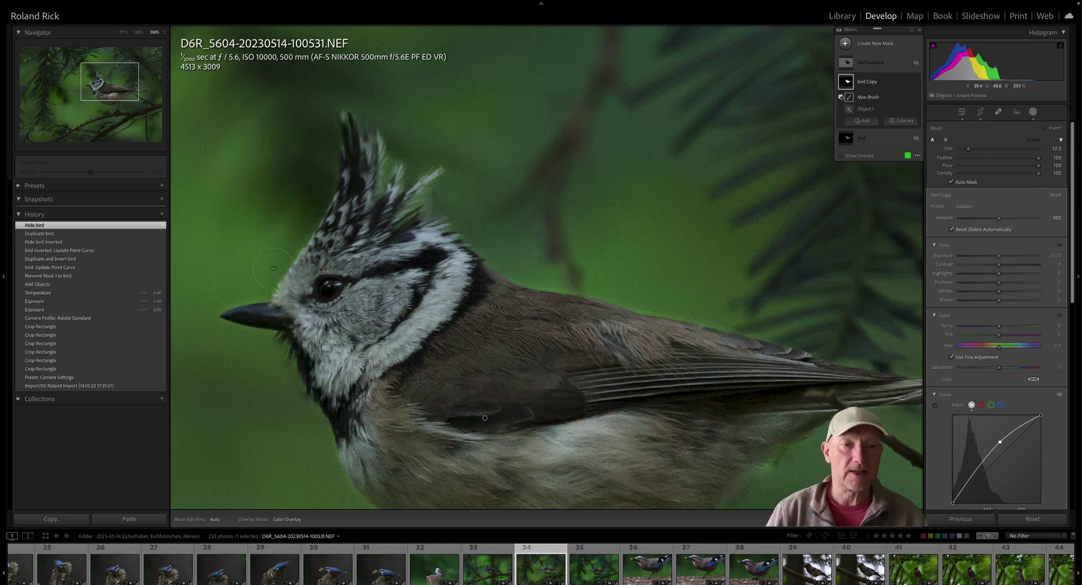
key("h")
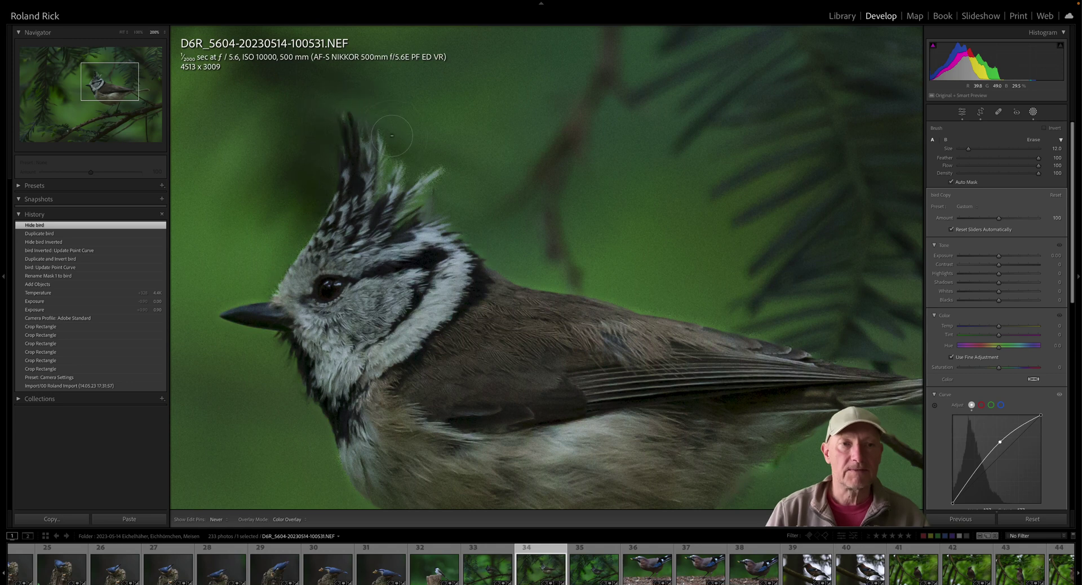
Step: Erase mask spill from the crest tips, the bird's outline and its underside
mouse_move(395, 174)
left_mouse_down()
mouse_move(417, 158)
mouse_move(417, 176)
mouse_move(444, 180)
left_mouse_up()
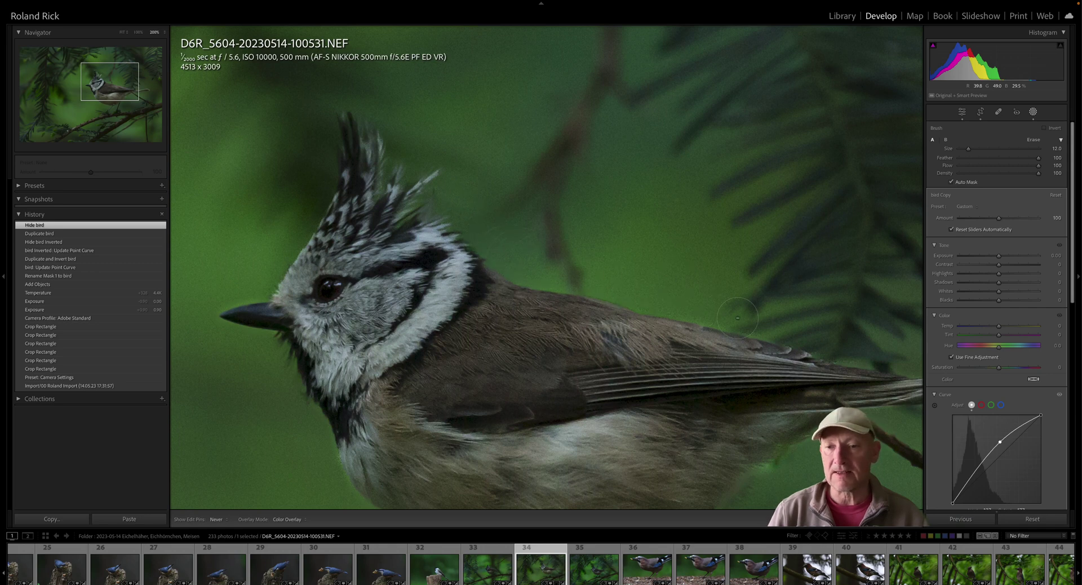
key("h")
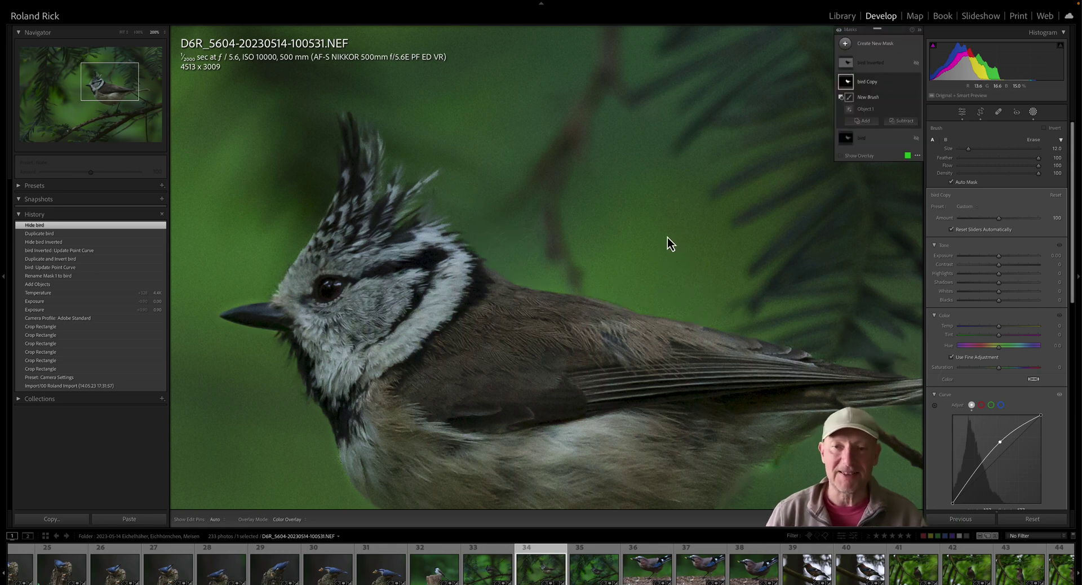
left_click_drag(670, 251, 599, 86)
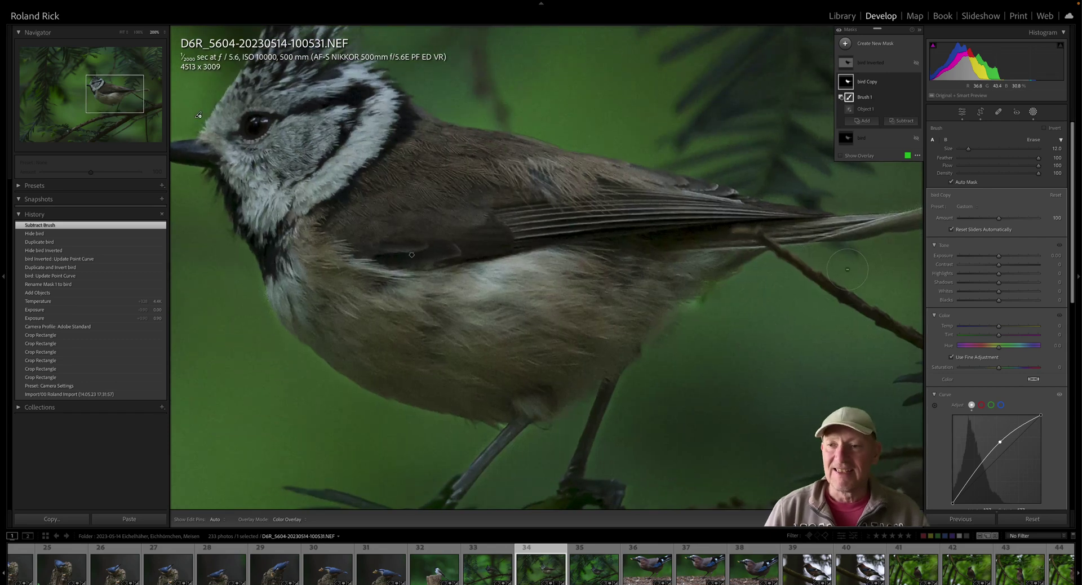
key("h")
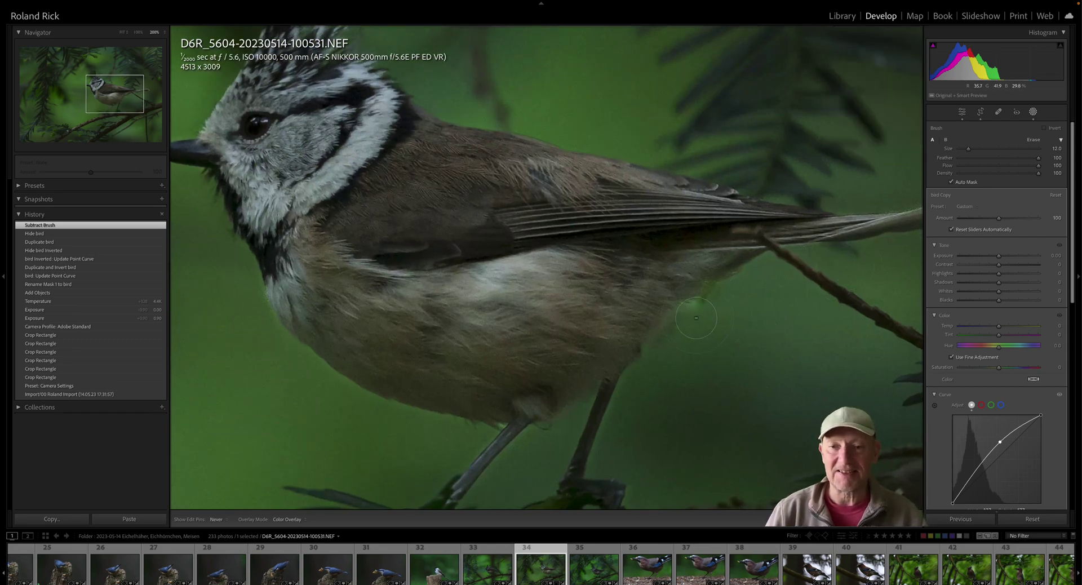
key("h")
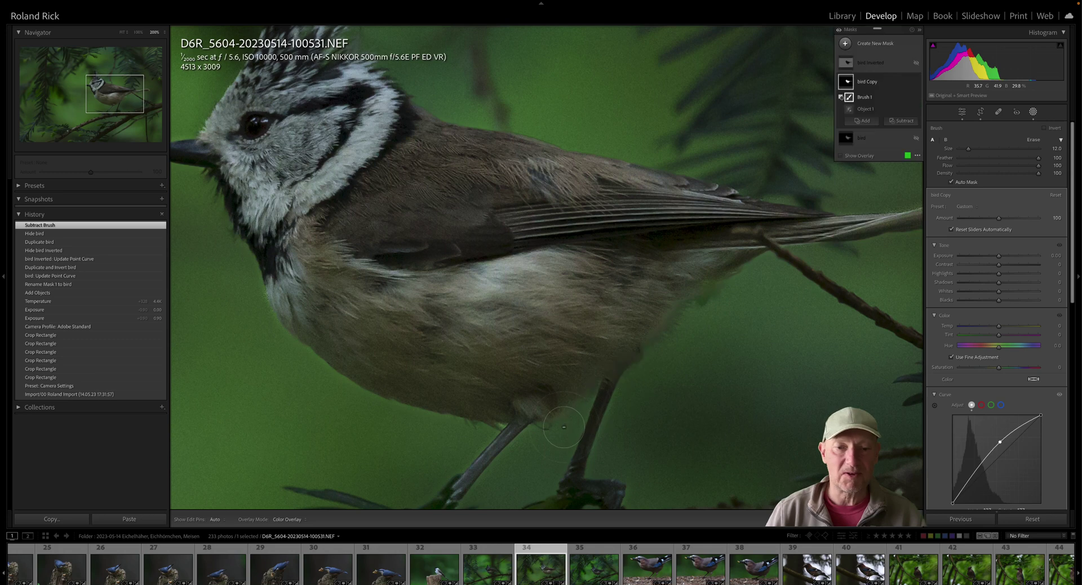
key("h")
key("h")
mouse_move(489, 432)
left_mouse_down()
mouse_move(445, 401)
mouse_move(367, 401)
left_mouse_up()
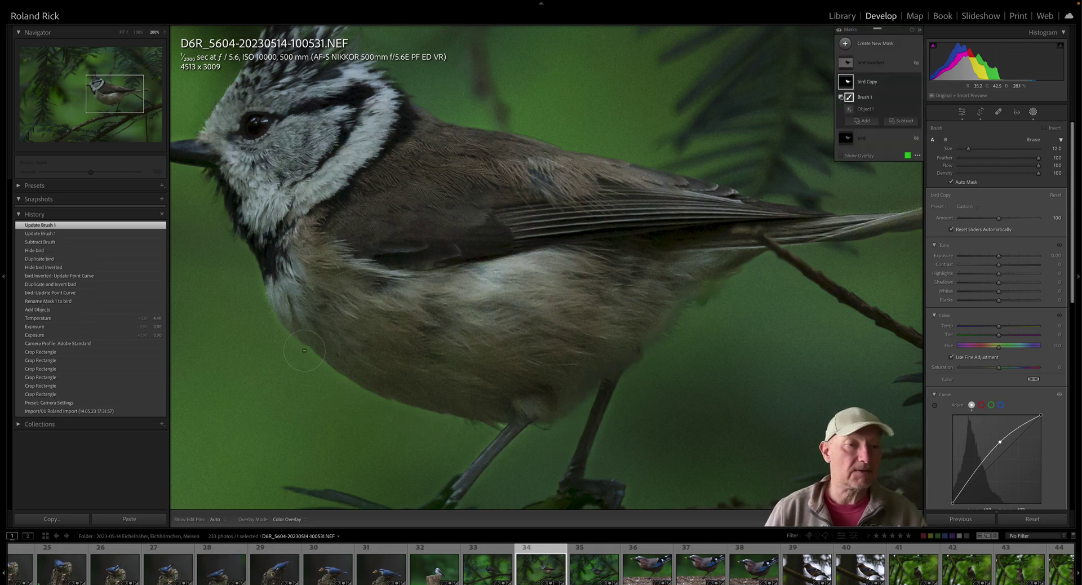
key("h")
key("h")
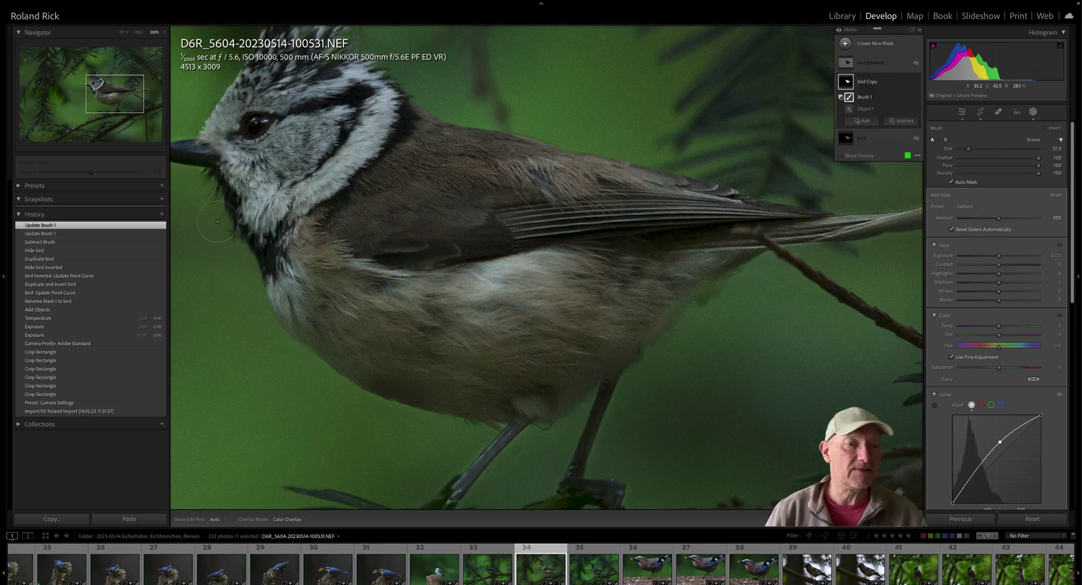
Step: Erase spill along the front edge and above the crest, redoing a bad stroke
left_click_drag(318, 228, 714, 379)
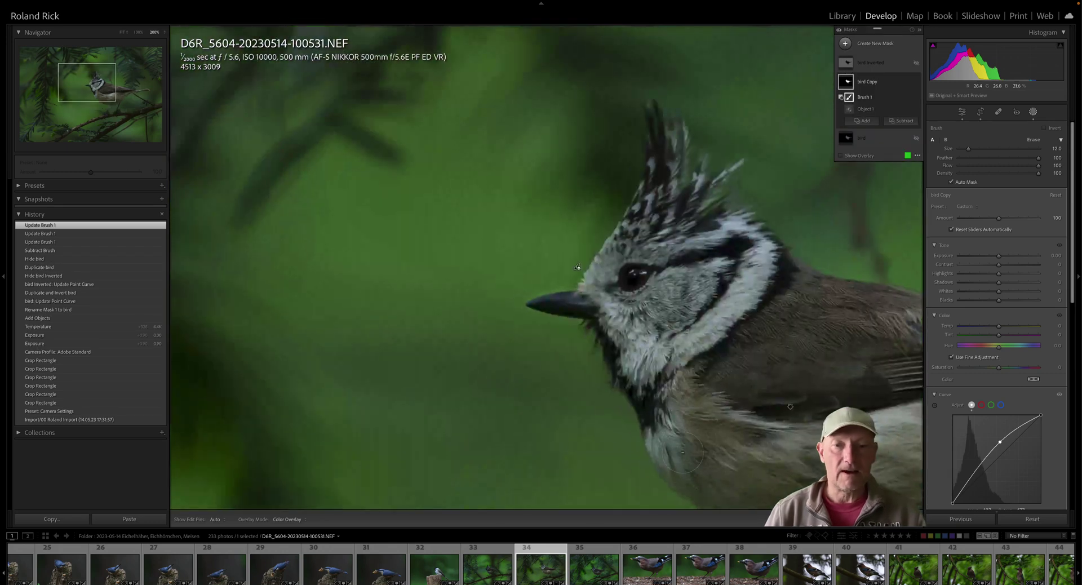
key("h")
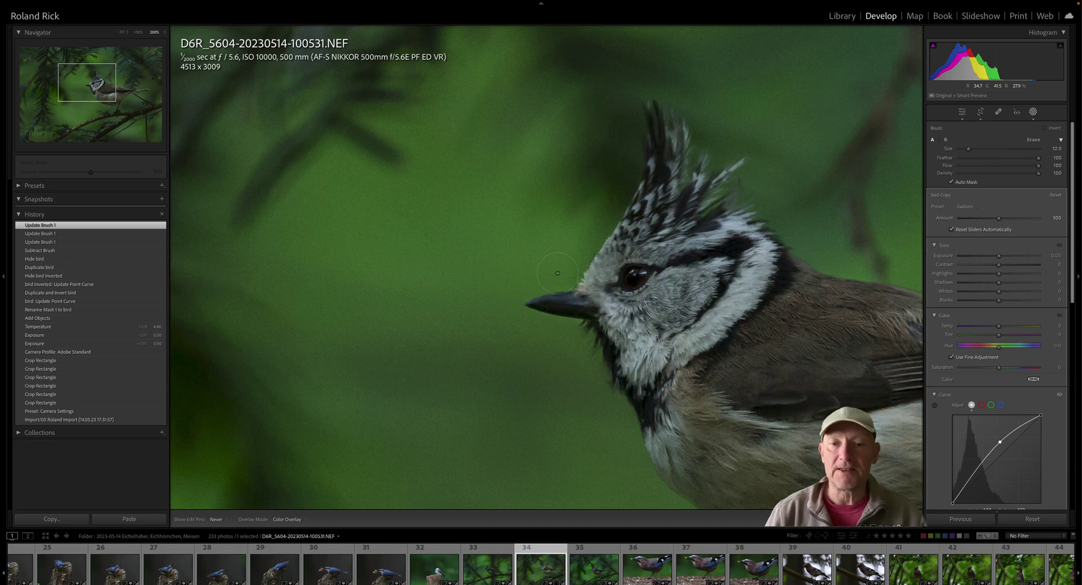
mouse_move(618, 225)
left_mouse_down()
mouse_move(631, 166)
mouse_move(625, 175)
left_mouse_up()
key("h")
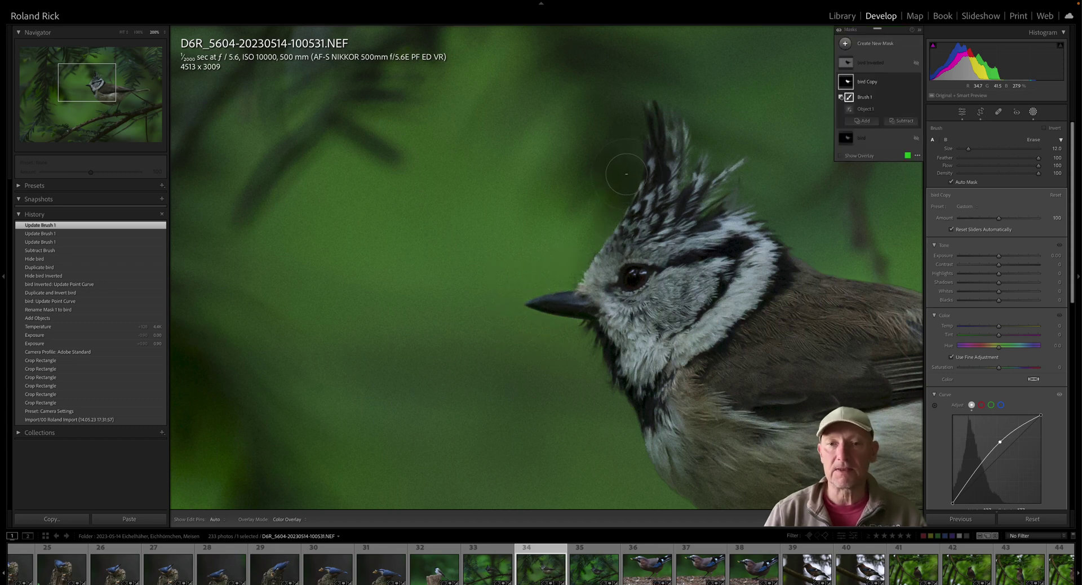
key("ctrl+z")
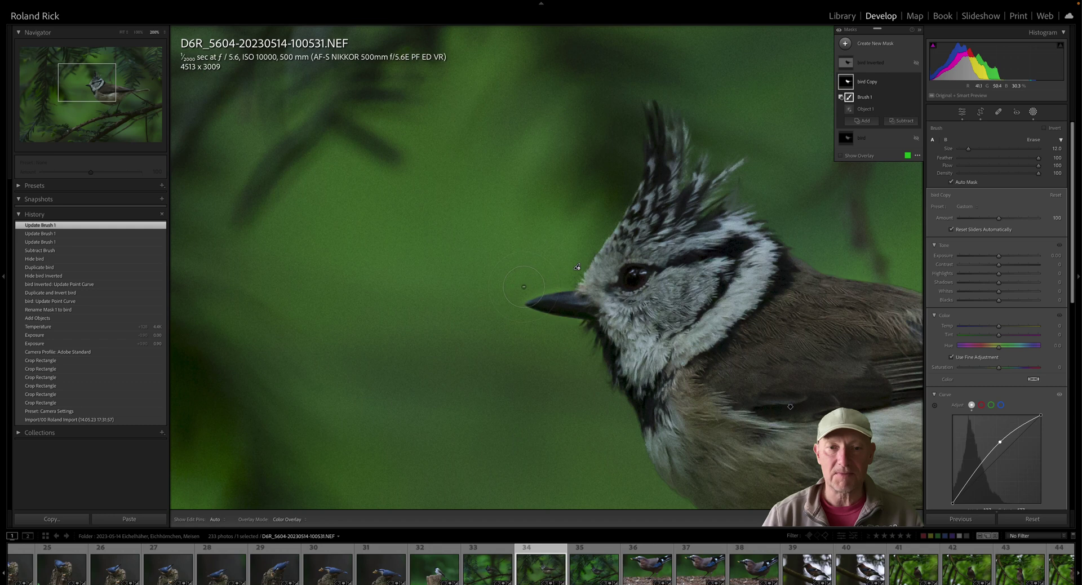
key("h")
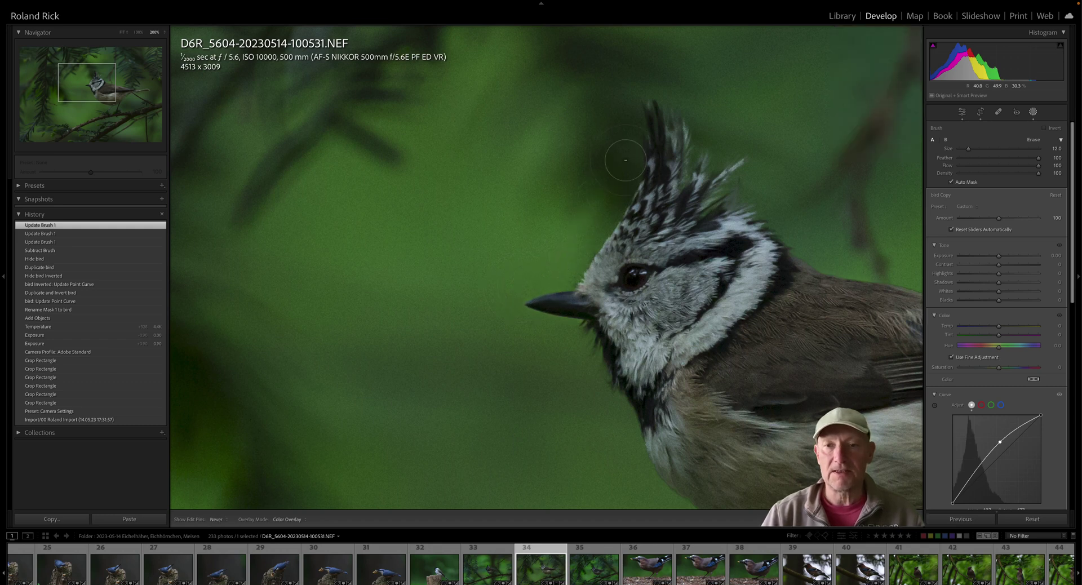
key("h")
mouse_move(624, 91)
left_mouse_down()
mouse_move(574, 152)
mouse_move(536, 239)
left_mouse_up()
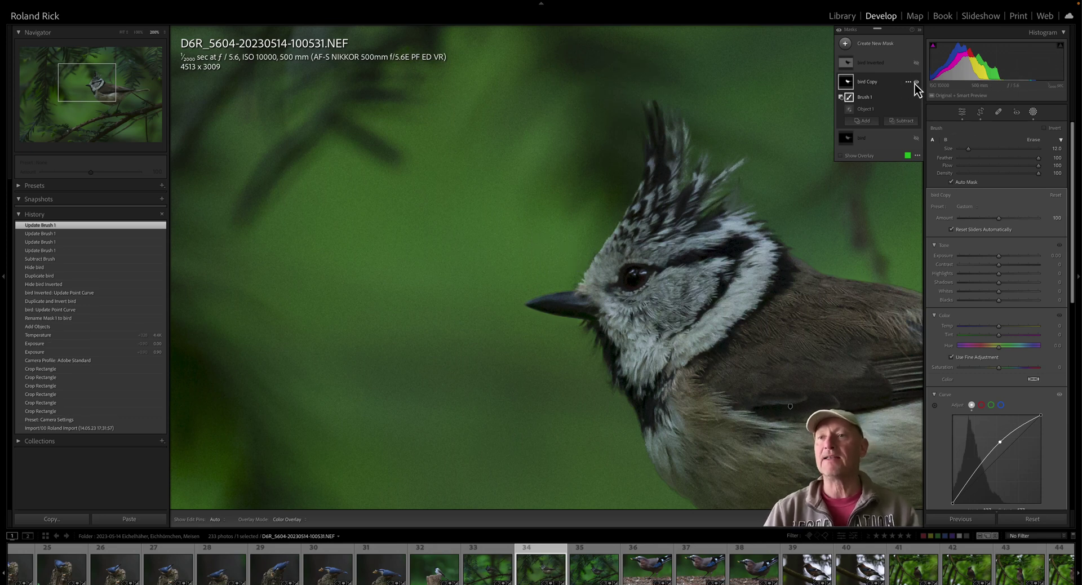
Step: Create an inverted duplicate of bird Copy and dip its curve from 135 to 106
left_click(909, 83)
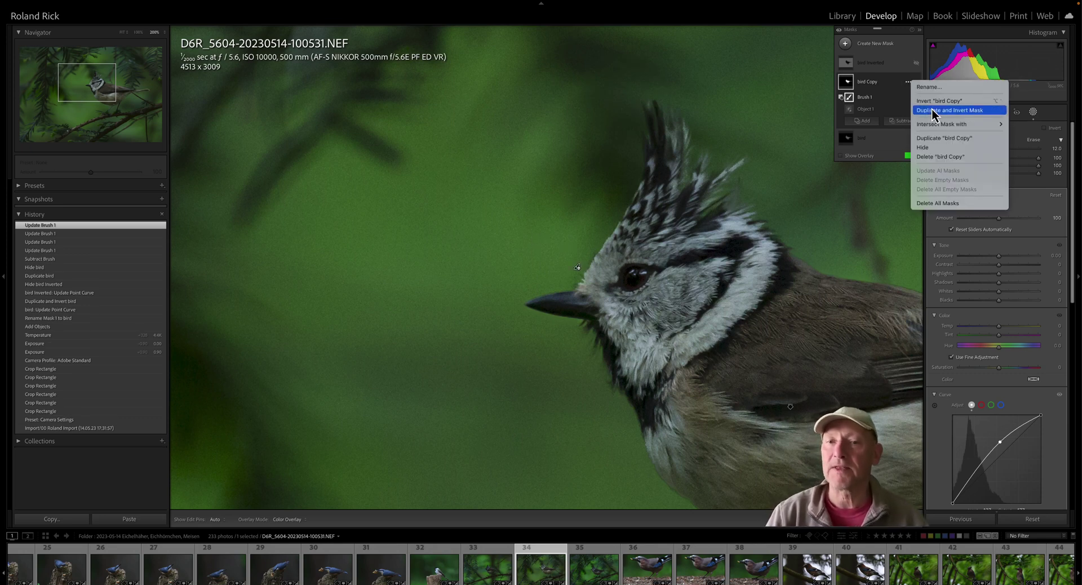
left_click(932, 110)
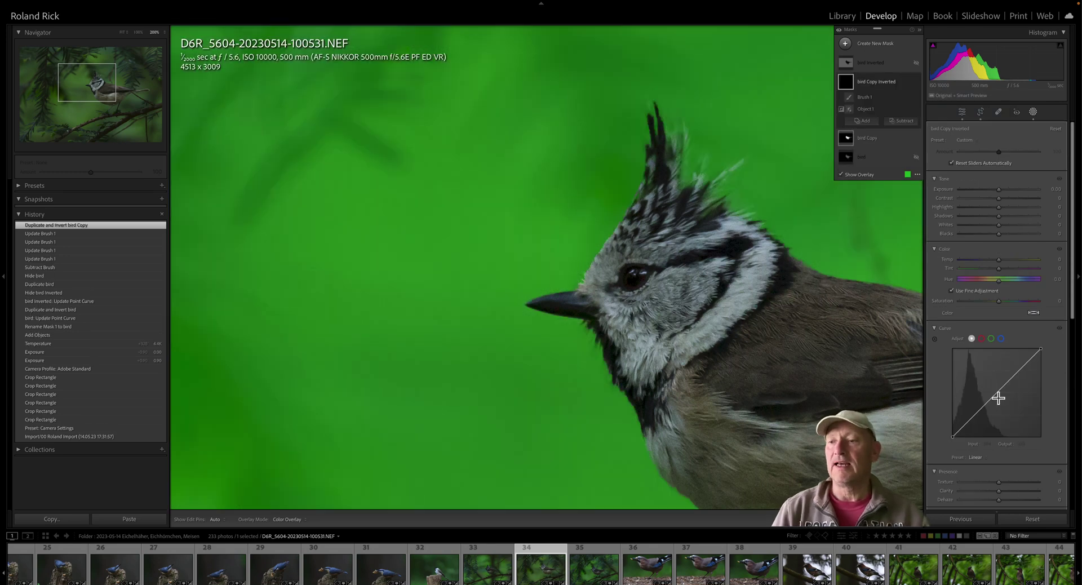
left_click_drag(998, 394, 999, 401)
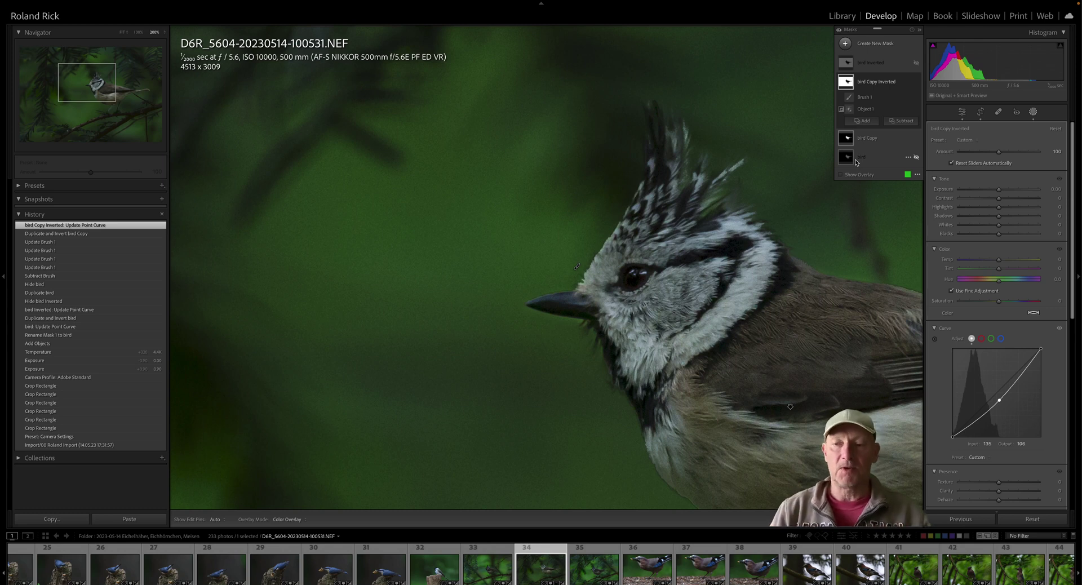
Step: Hide and delete the bird Copy Inverted mask
left_click(916, 81)
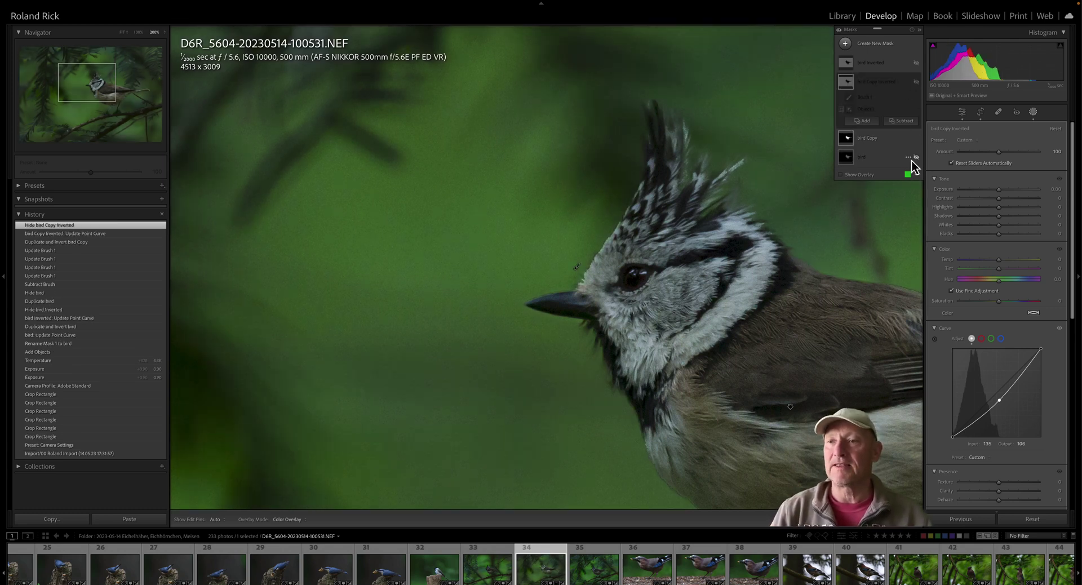
left_click(850, 83)
left_click(907, 82)
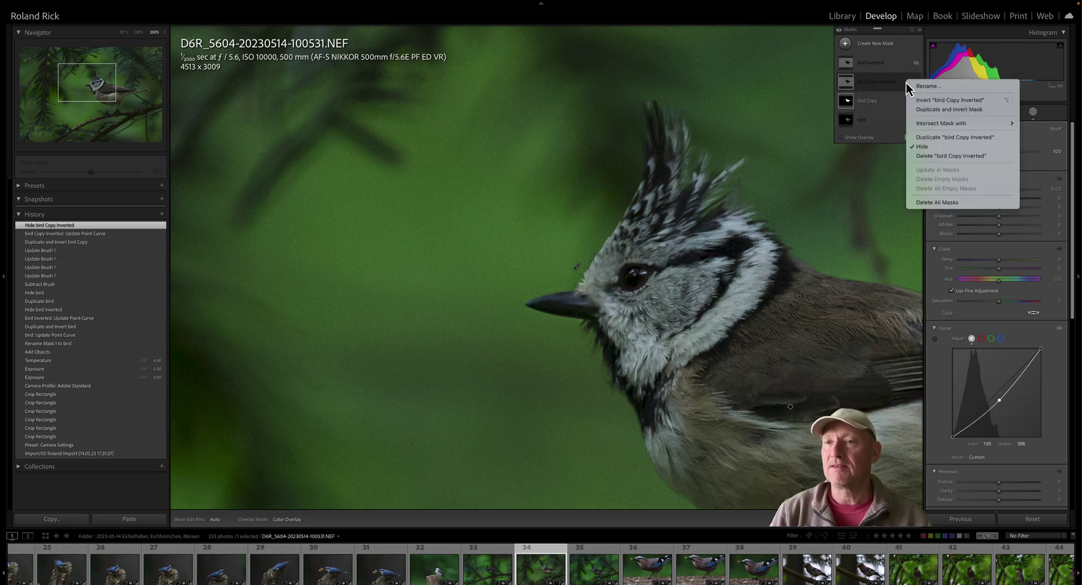
left_click(942, 157)
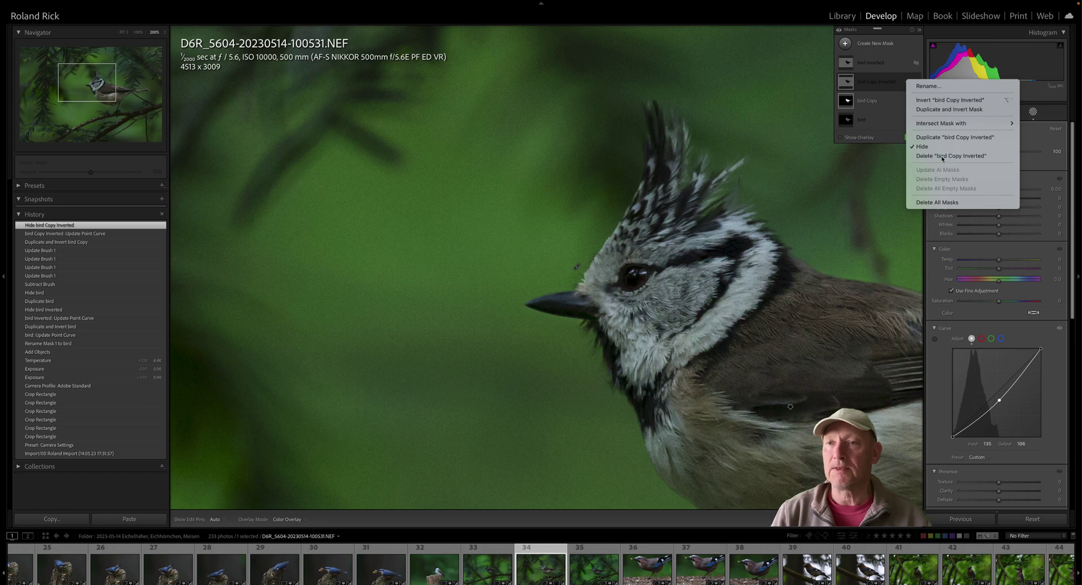
Step: Delete the bird Copy mask and show the original bird mask again
left_click(907, 82)
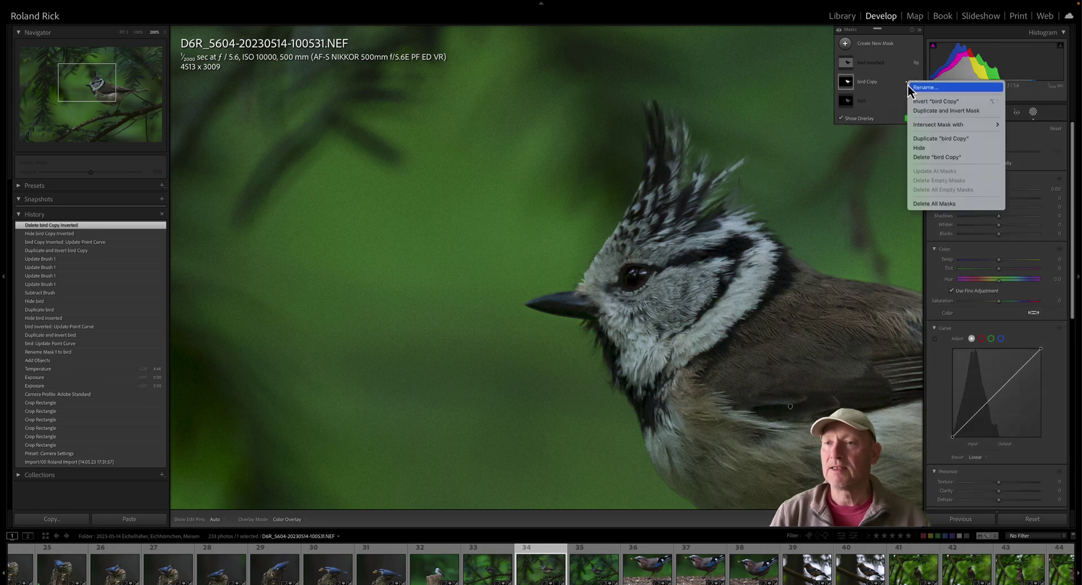
left_click(941, 157)
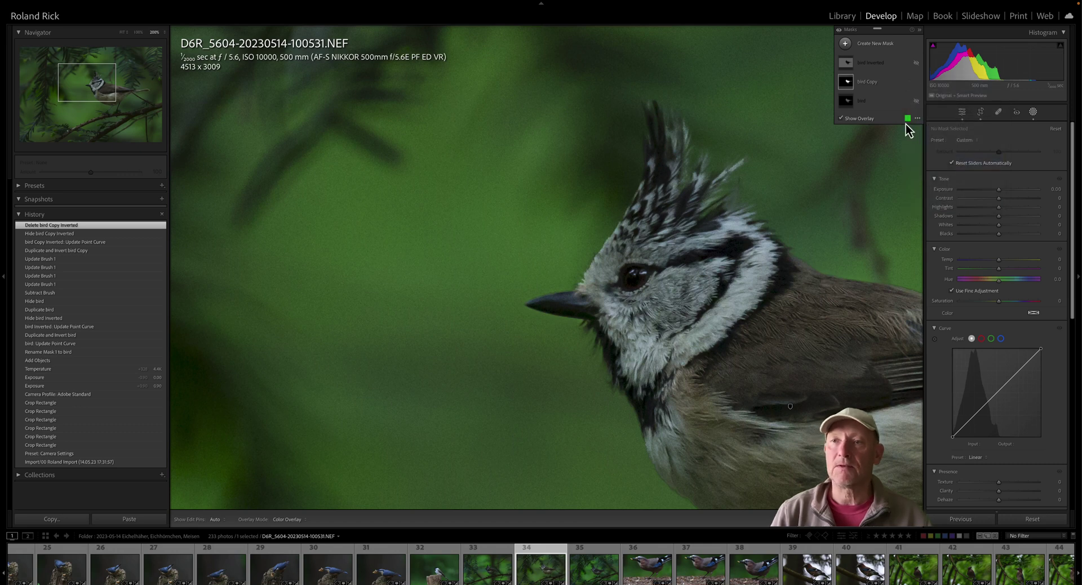
left_click(916, 82)
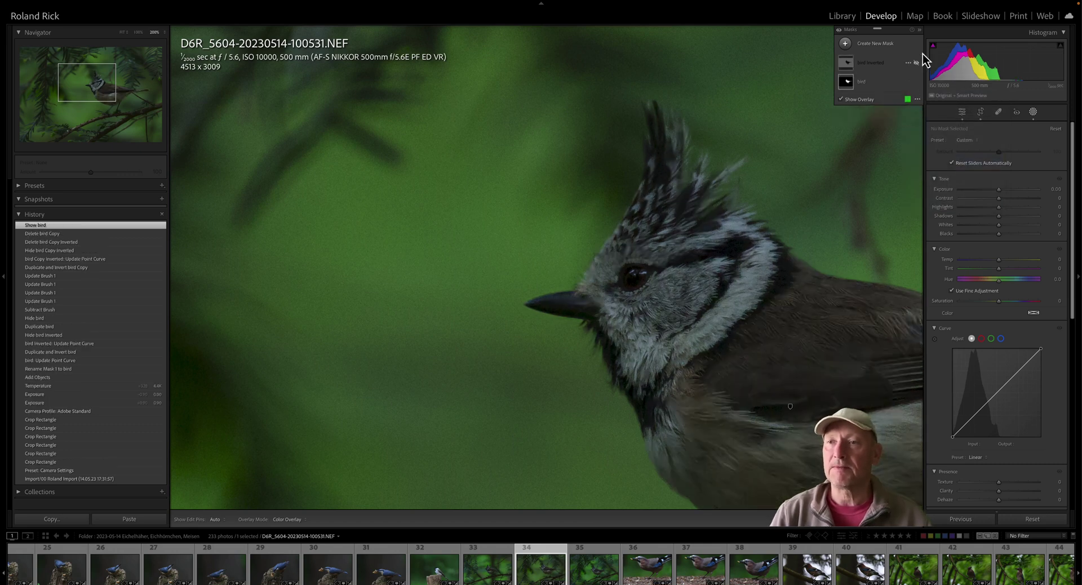
Step: Show the bird Inverted mask again and rename it 'background'
left_click(915, 62)
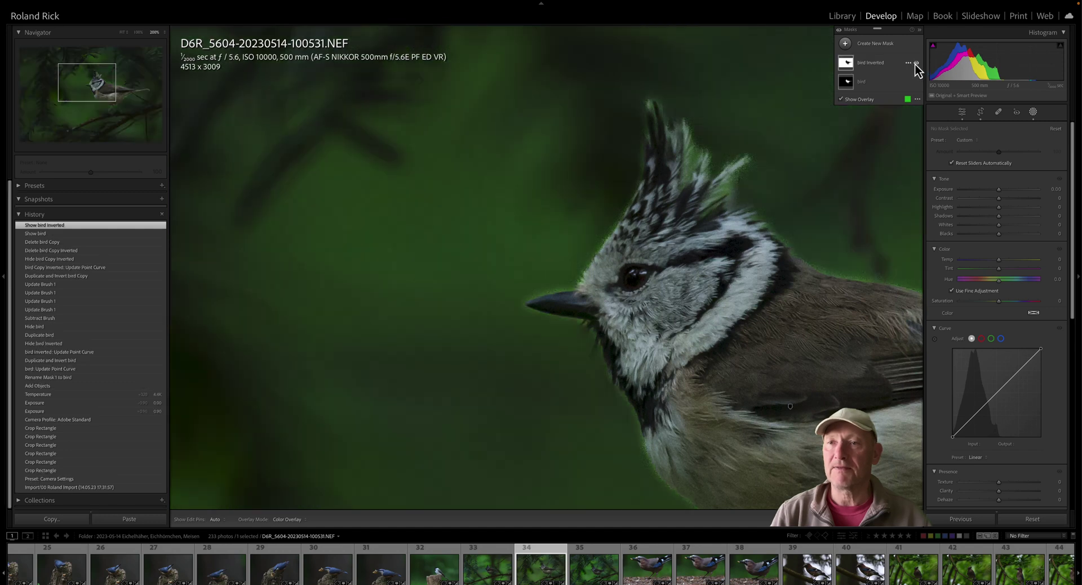
double_click(872, 63)
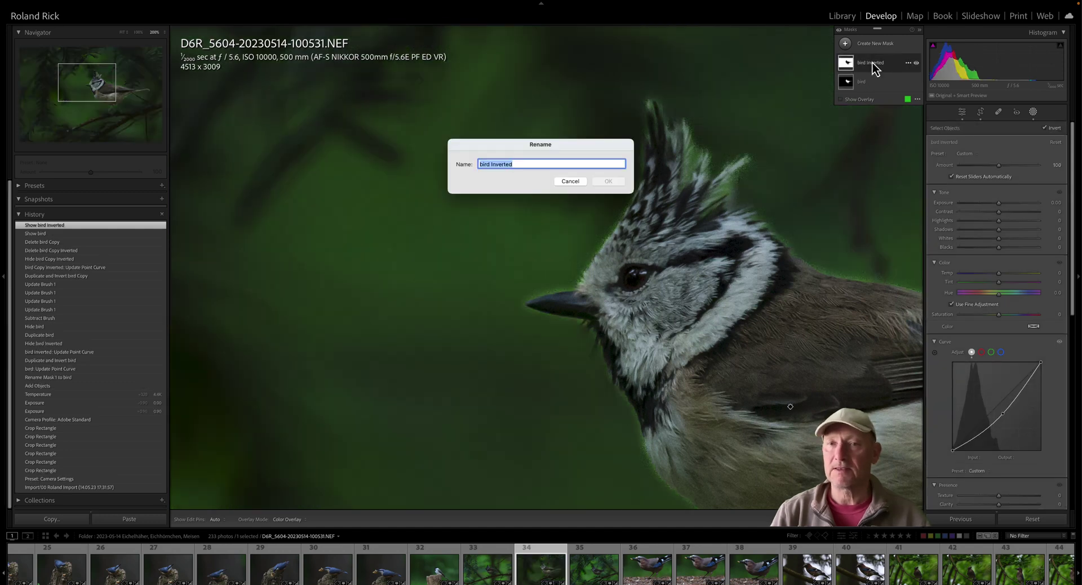
type("background")
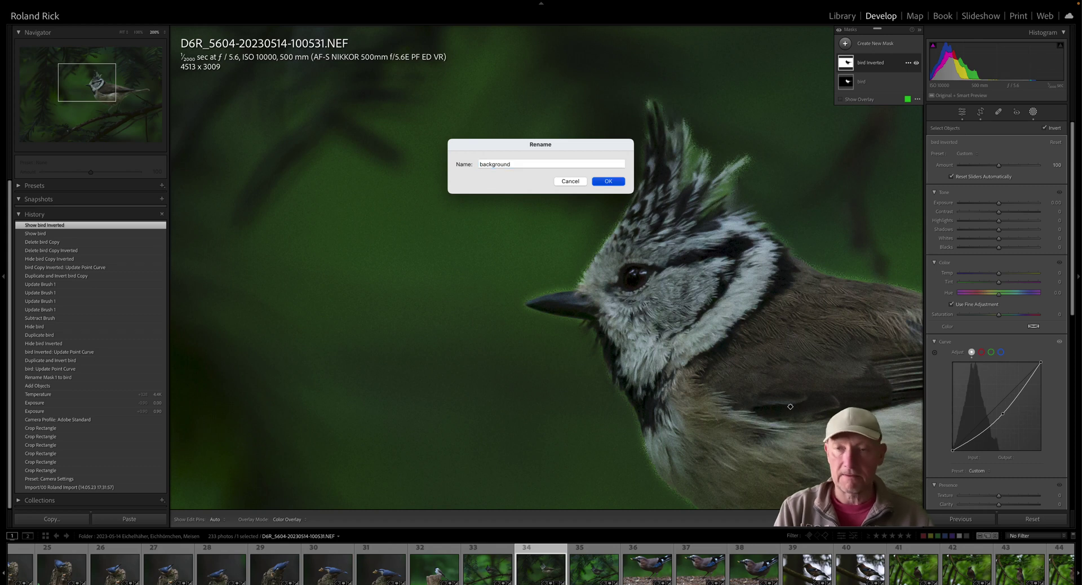
key("Return")
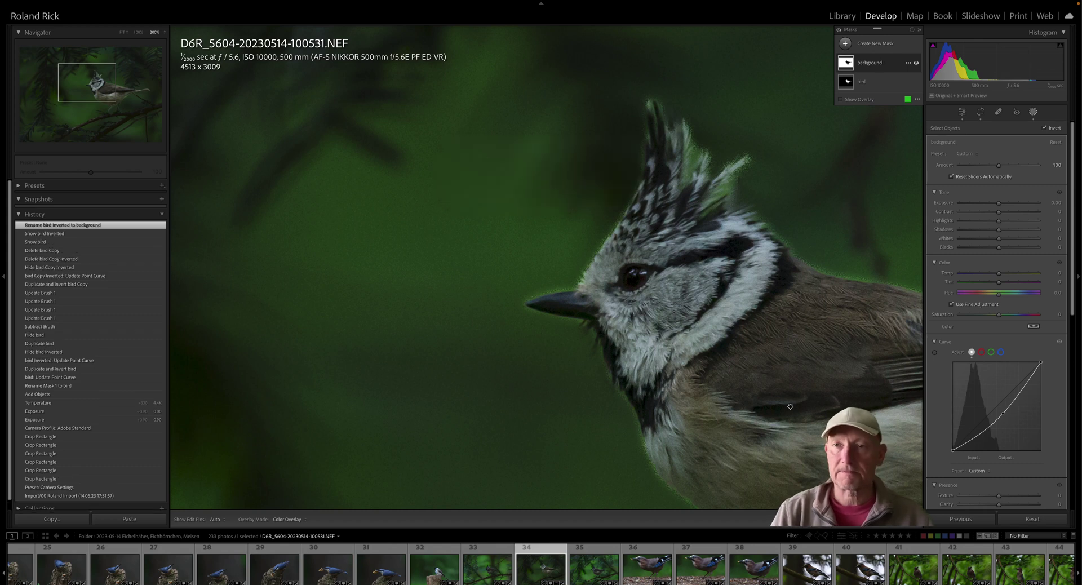
Step: Review the bird mask's settings, then select the background mask for editing
left_click(853, 83)
left_click_drag(784, 225, 599, 221)
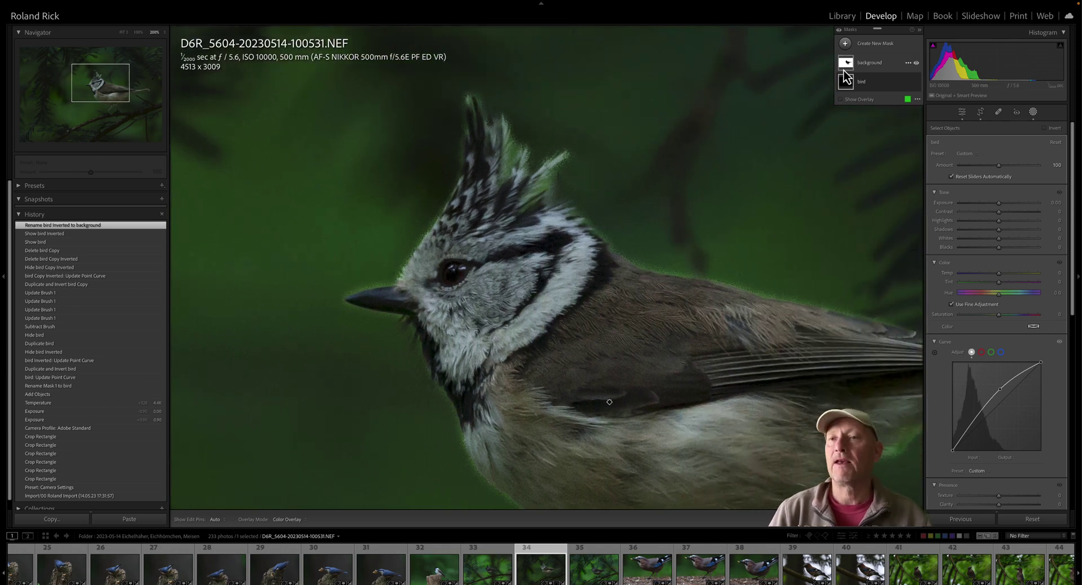
mouse_move(846, 66)
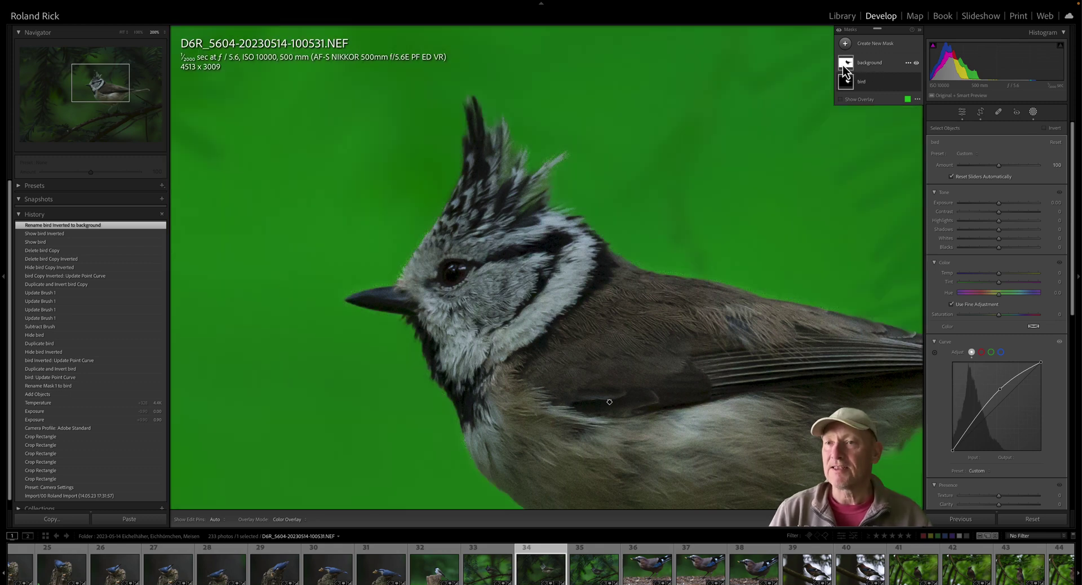
left_click(846, 69)
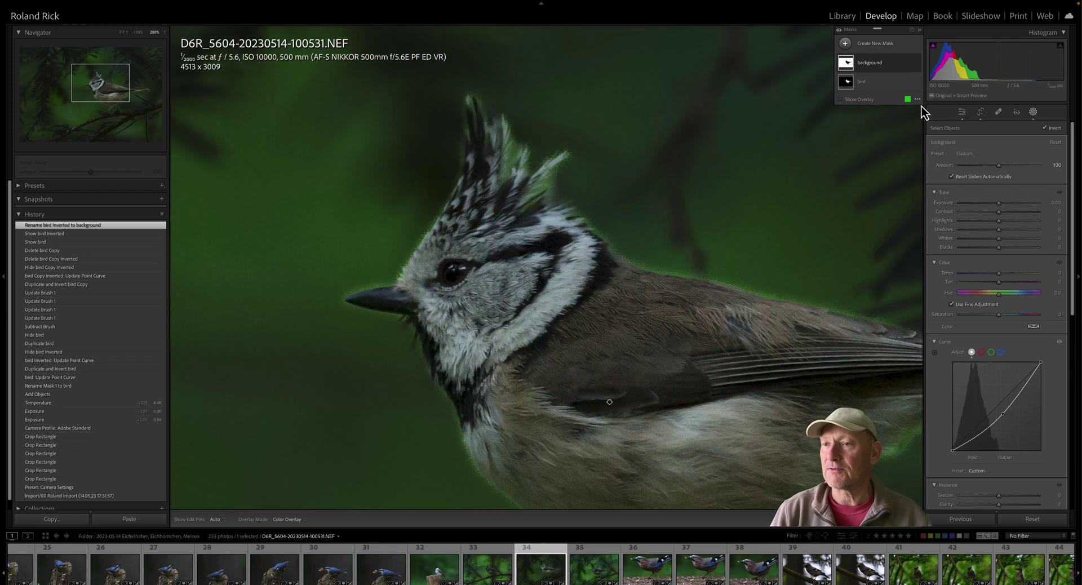
Step: Reset the background mask's curve to linear, show the overlay, and duplicate the mask
left_click(949, 343, "alt")
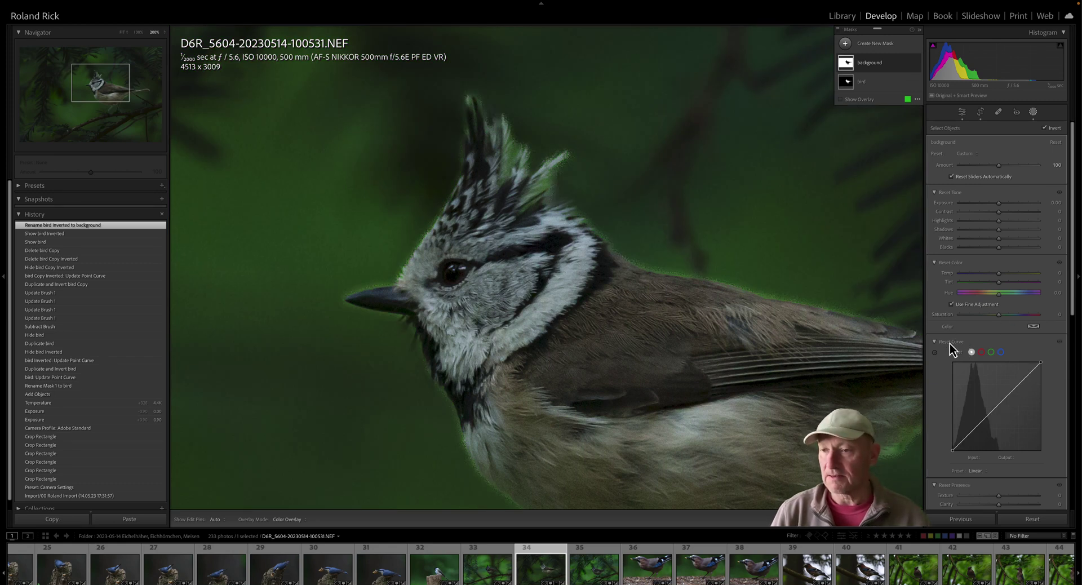
key("o")
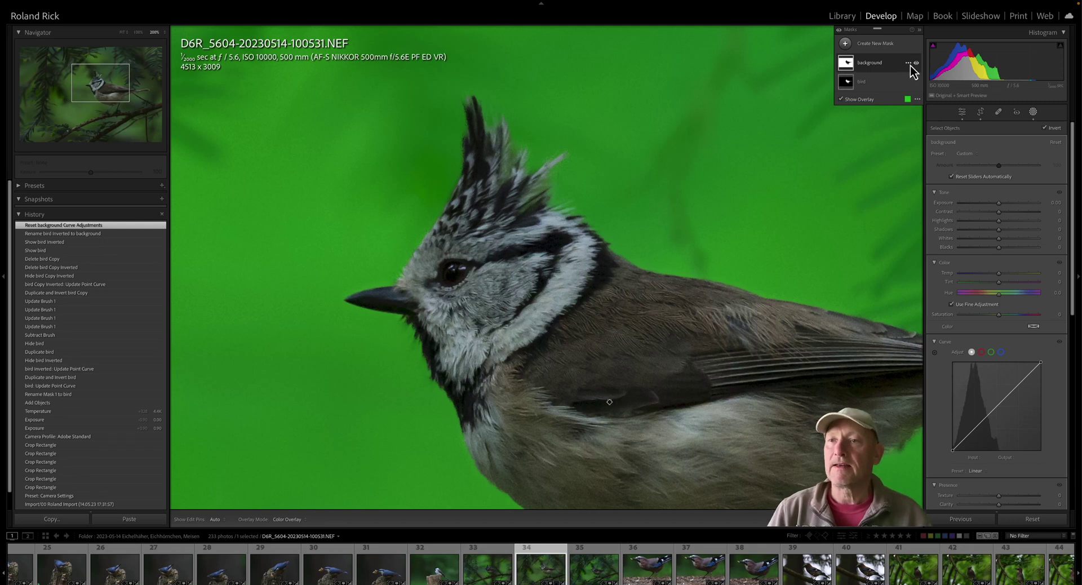
left_click(908, 63)
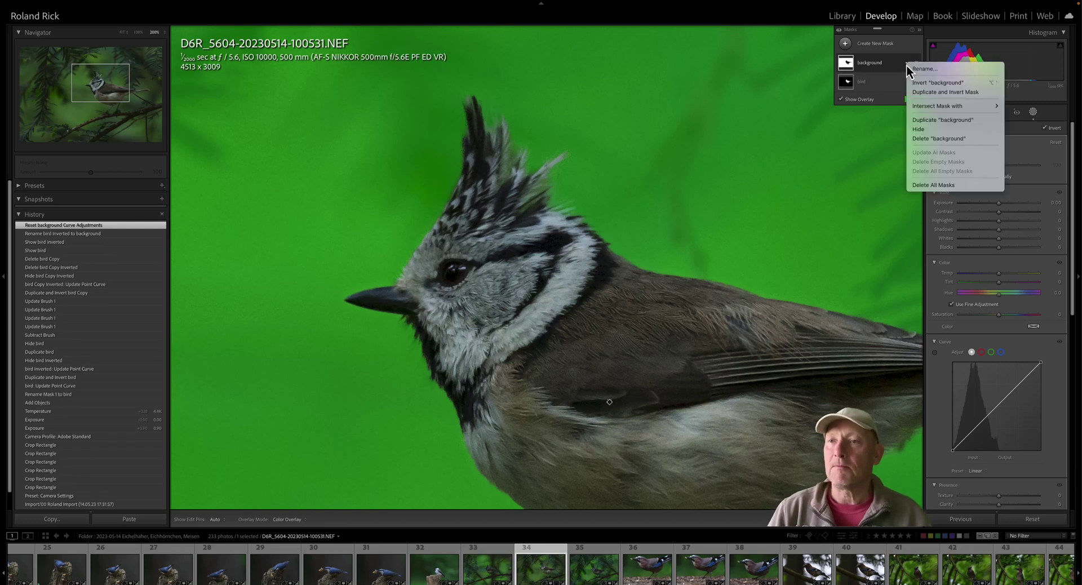
left_click(945, 120)
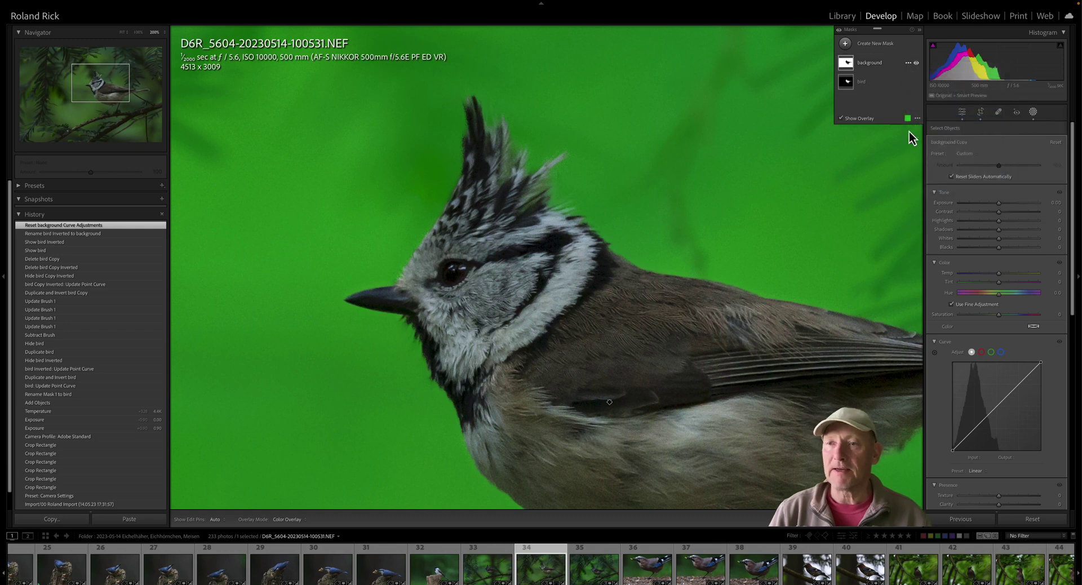
Step: View the whole bird at 100% and expand the background Copy mask's components
left_click(138, 33)
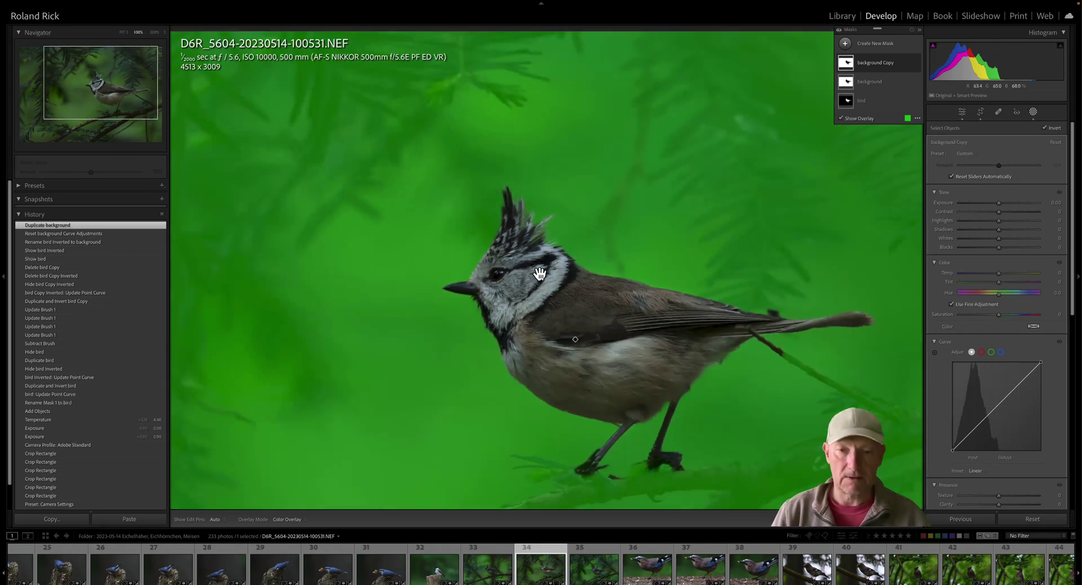
left_click_drag(553, 277, 476, 222)
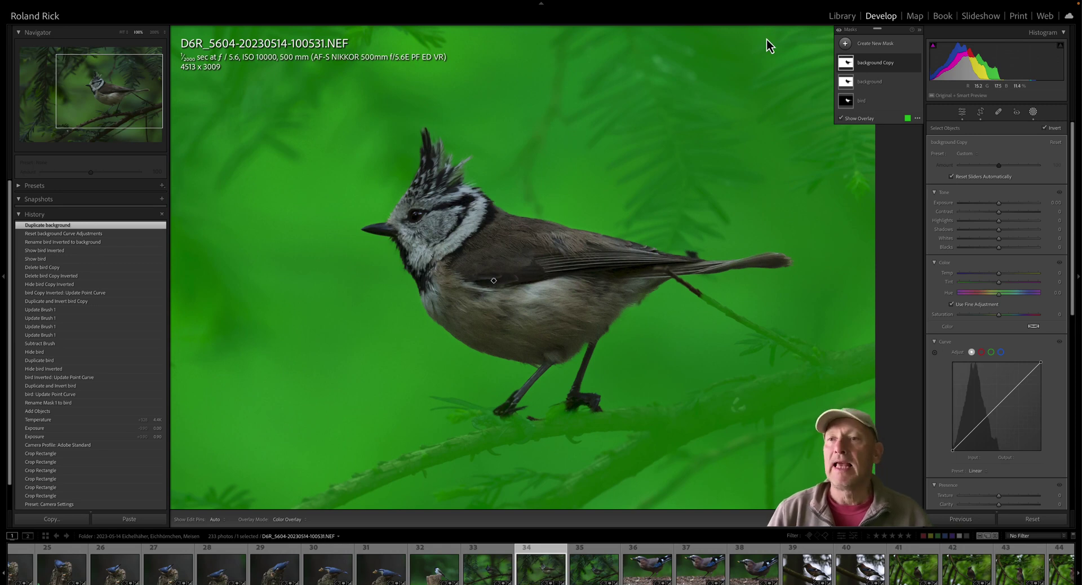
left_click(845, 67)
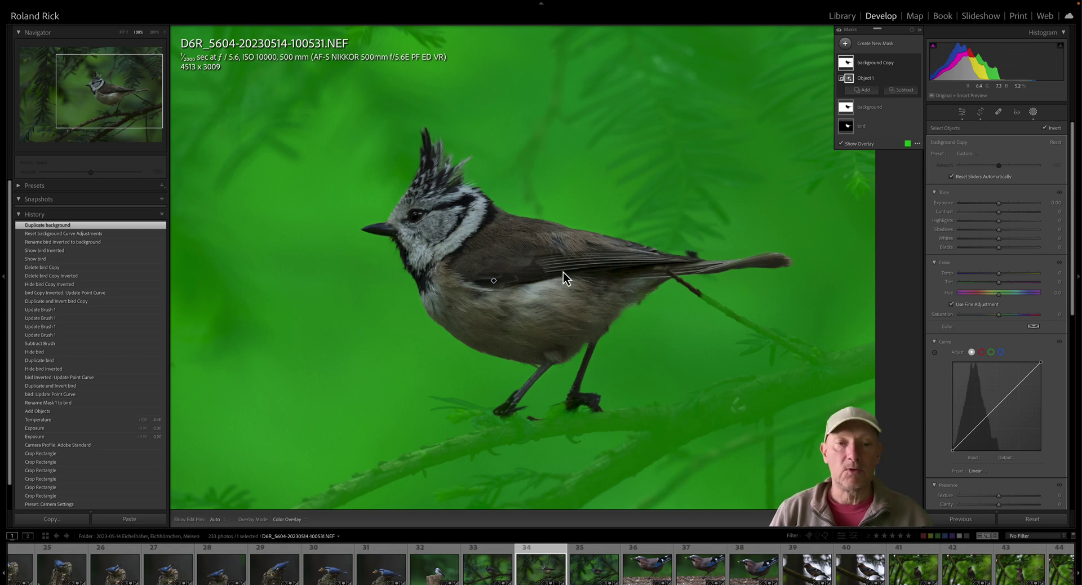
left_click(908, 63)
Step: Intersect background Copy with an Objects selection brushed over the bird from beak to crest
mouse_move(935, 108)
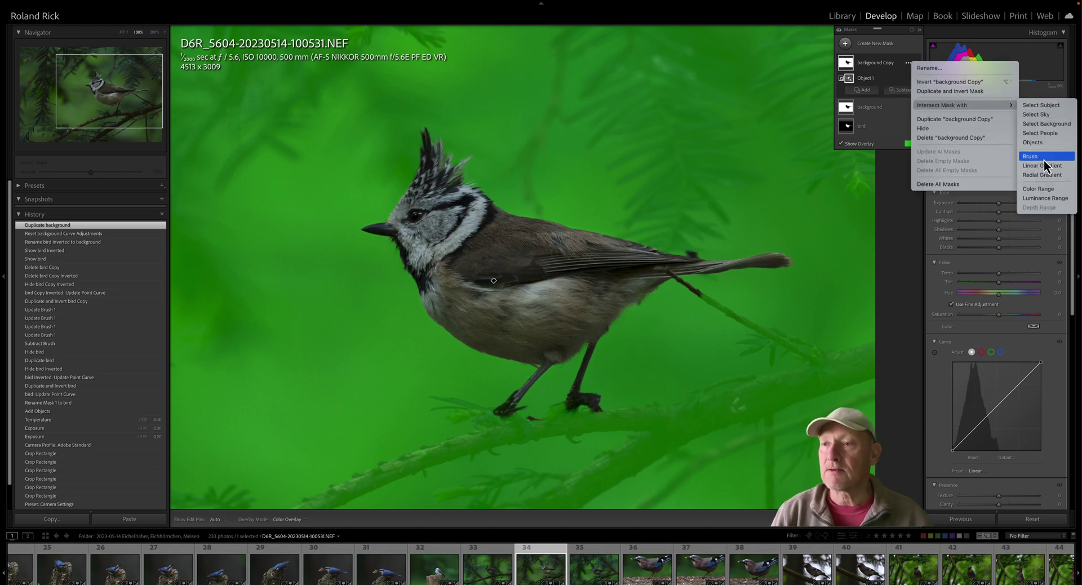
left_click(1051, 145)
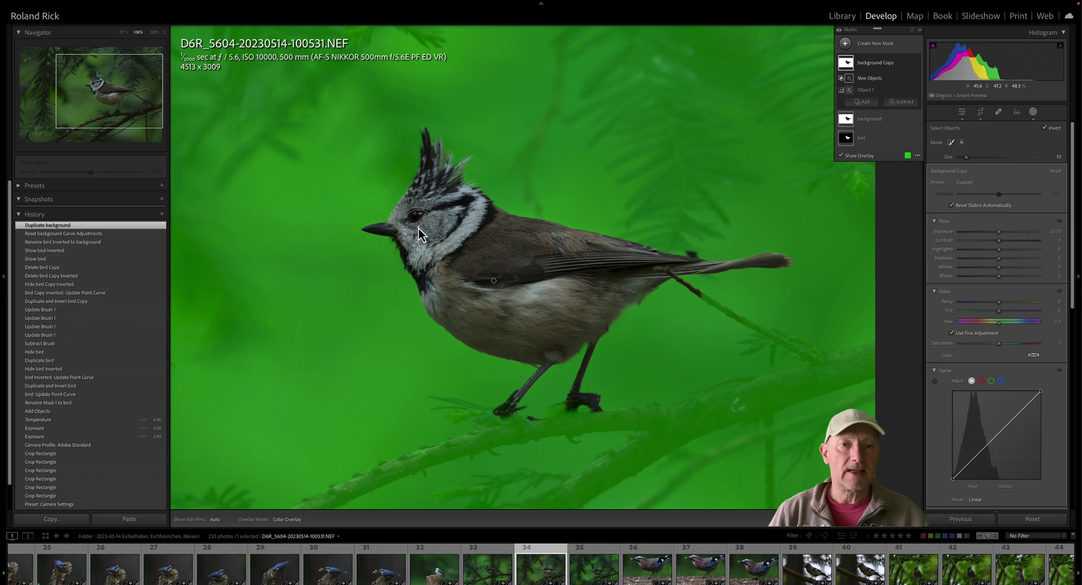
mouse_move(378, 230)
left_mouse_down()
mouse_move(432, 177)
mouse_move(434, 143)
mouse_move(465, 195)
mouse_move(543, 229)
mouse_move(693, 262)
mouse_move(774, 261)
mouse_move(661, 276)
mouse_move(597, 335)
mouse_move(579, 377)
mouse_move(586, 402)
mouse_move(574, 356)
mouse_move(559, 347)
mouse_move(509, 407)
mouse_move(551, 362)
mouse_move(502, 349)
mouse_move(451, 316)
mouse_move(414, 279)
mouse_move(413, 229)
mouse_move(449, 287)
mouse_move(495, 323)
mouse_move(541, 337)
mouse_move(588, 315)
mouse_move(553, 316)
mouse_move(448, 263)
mouse_move(422, 217)
mouse_move(517, 296)
mouse_move(631, 271)
mouse_move(445, 195)
mouse_move(498, 261)
mouse_move(573, 272)
mouse_move(476, 227)
left_mouse_up()
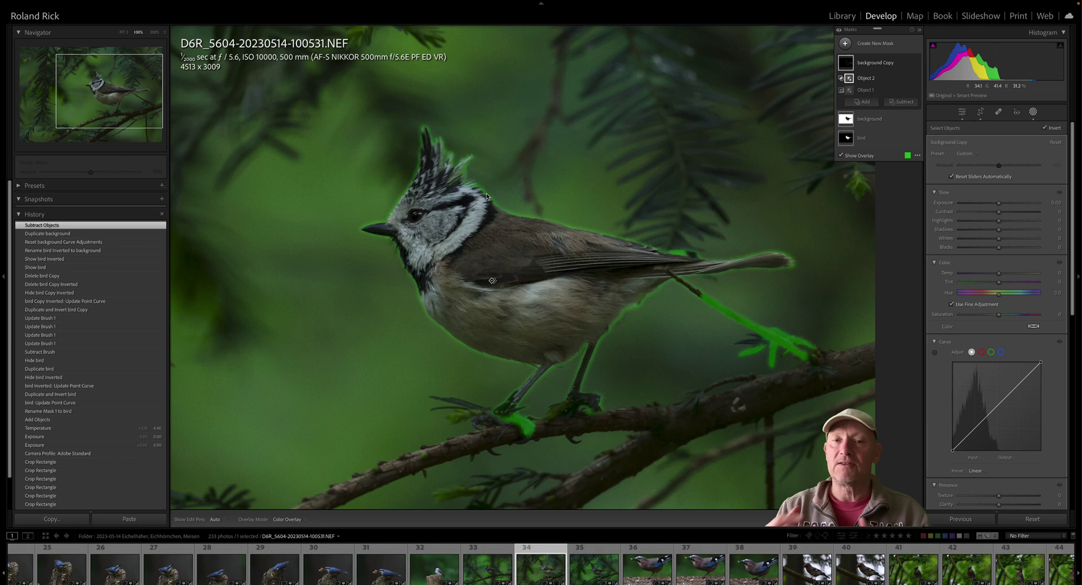
Step: On the 'background' mask, drag the Curve midpoint down to about Input 141 / Output 112
left_click(845, 138)
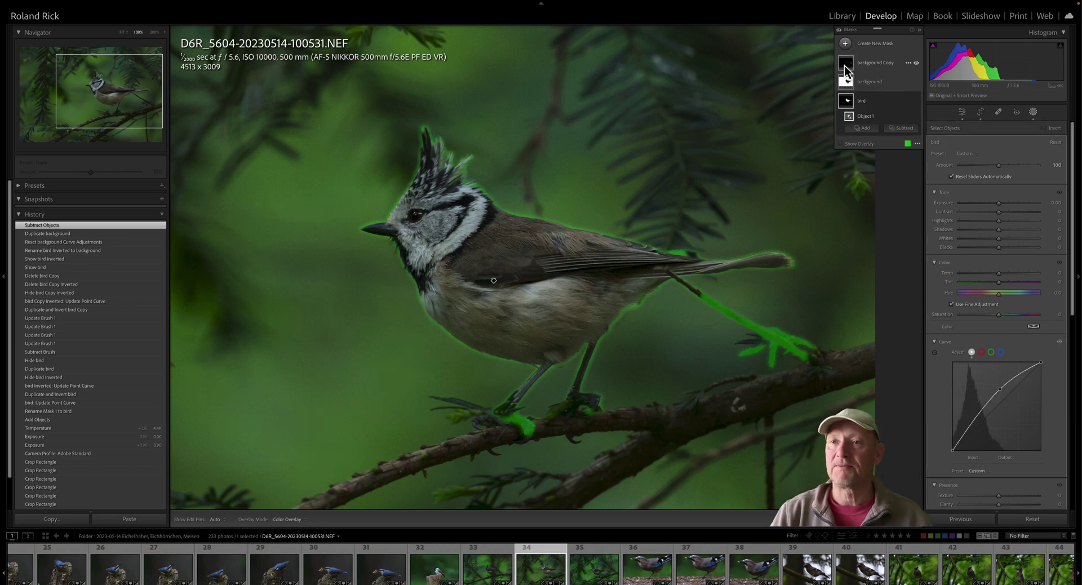
left_click(845, 68)
left_click(850, 112)
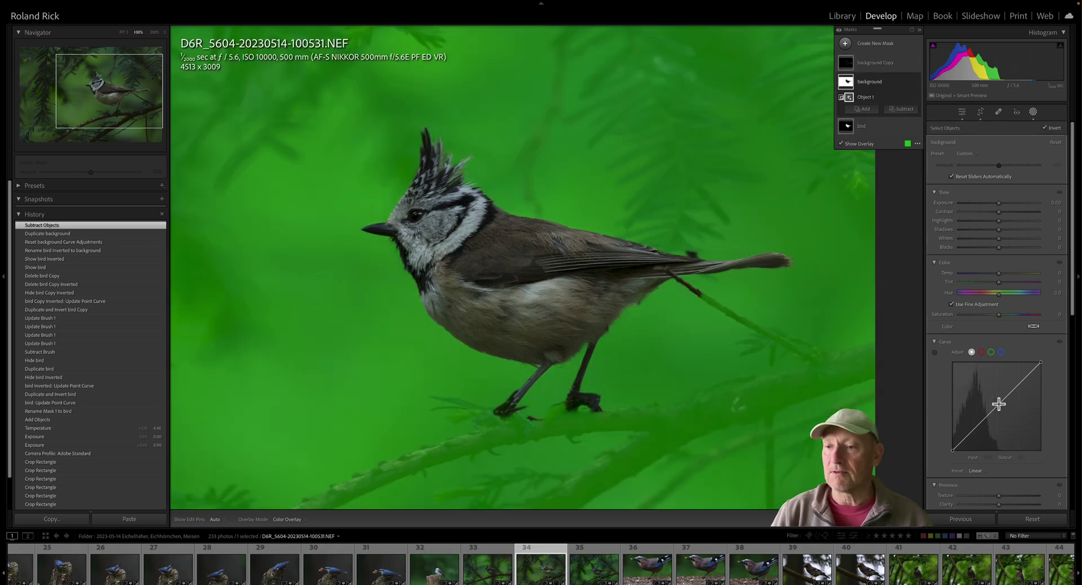
left_click_drag(999, 404, 1001, 414)
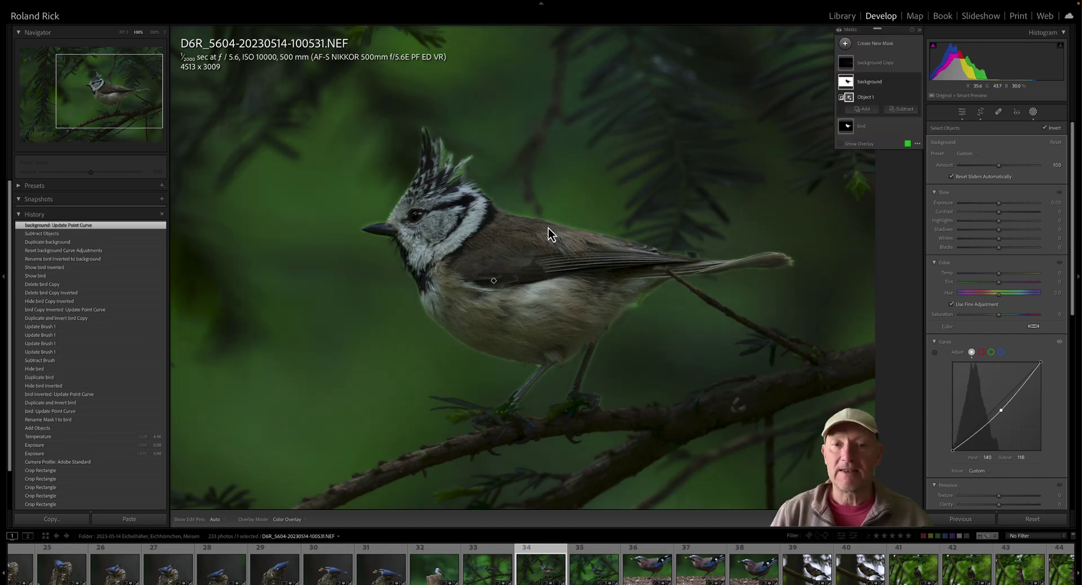
left_click(846, 66)
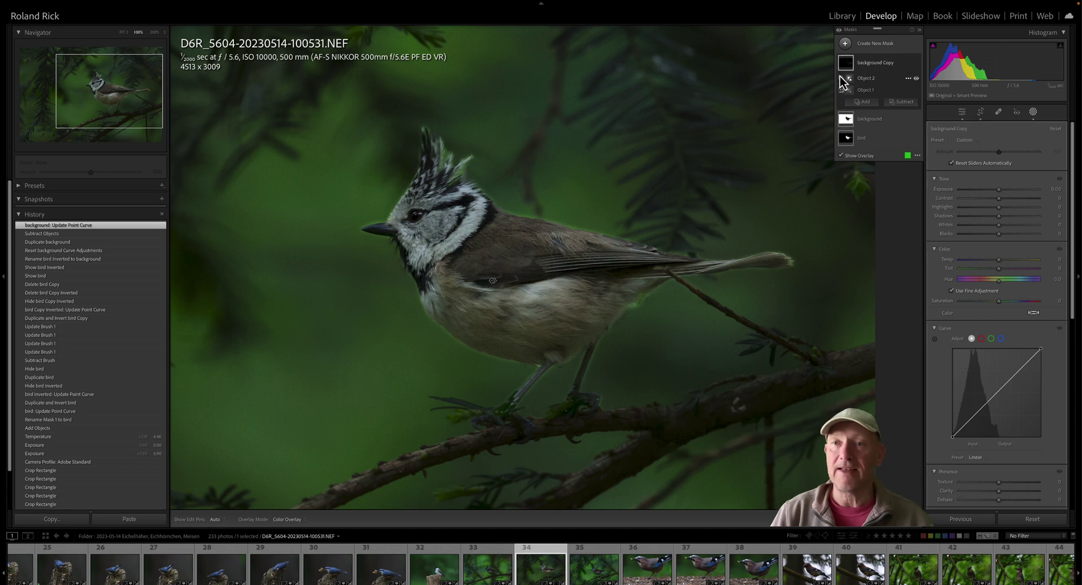
mouse_move(841, 80)
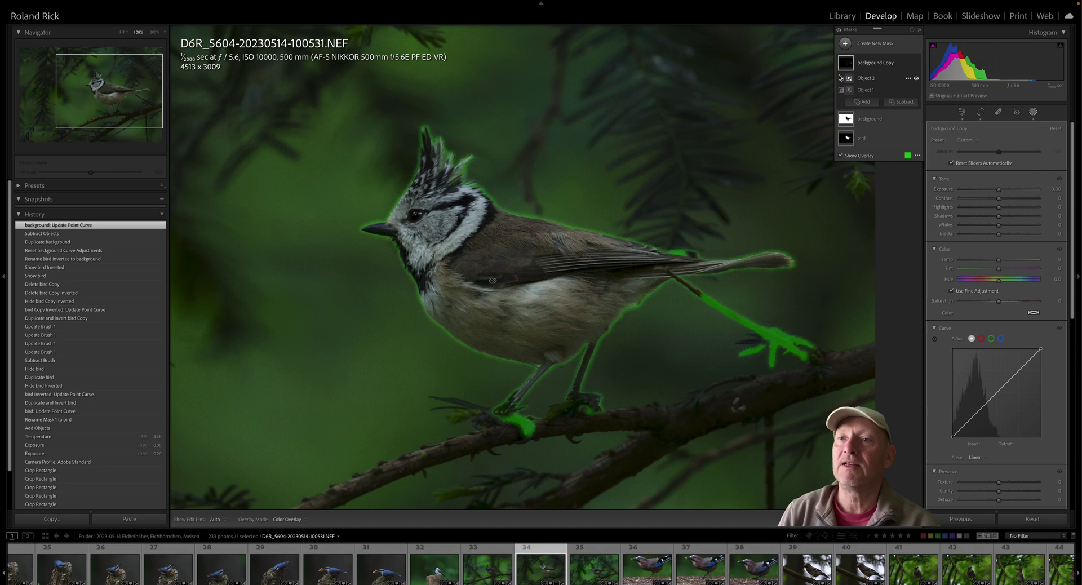
Step: Add a Curve point on 'background Copy' and lower it to about Input 145 / Output 111
left_click(848, 69)
left_click(848, 69)
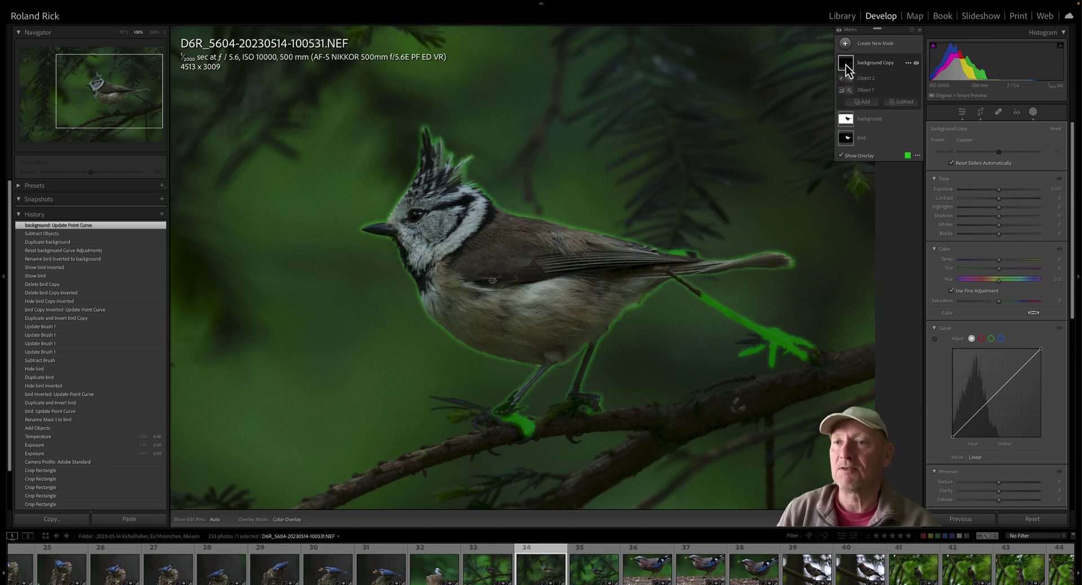
left_click(996, 393)
left_click_drag(997, 394, 1000, 403)
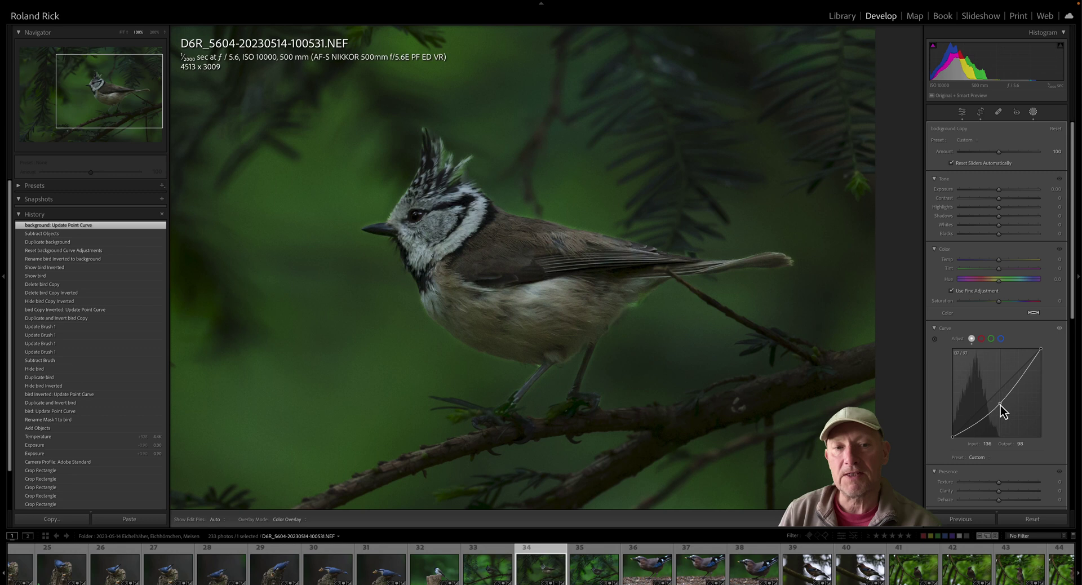
left_click_drag(1000, 407, 1003, 400)
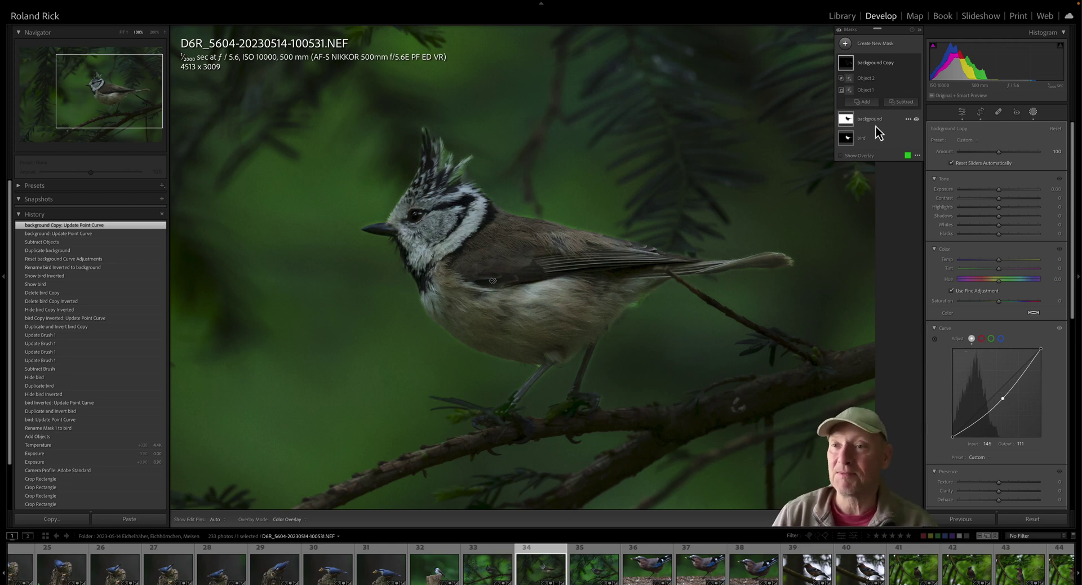
Step: Duplicate the 'background' mask to create 'background Copy 2'
left_click(850, 121)
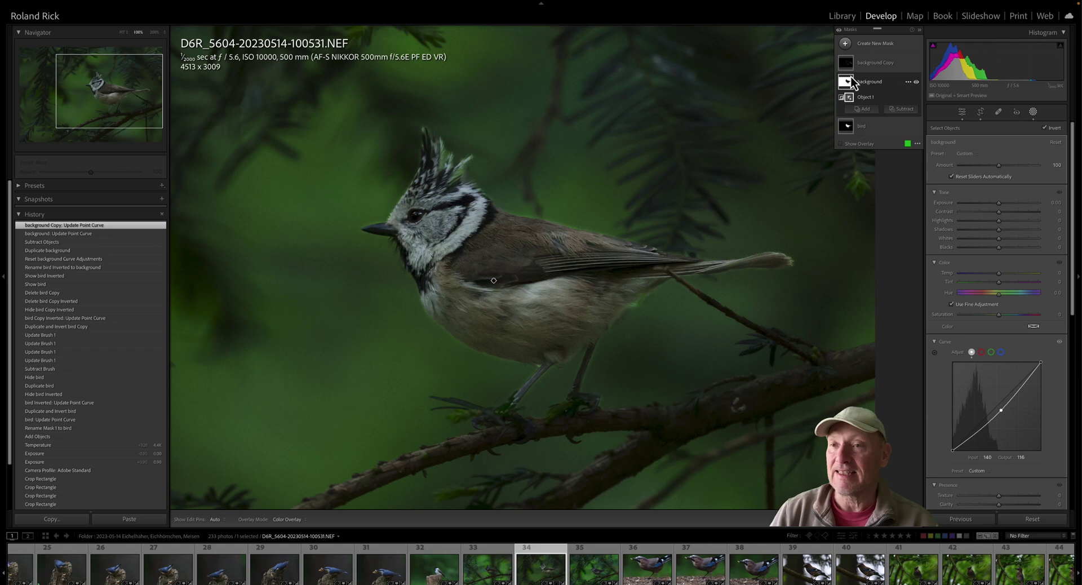
left_click(908, 81)
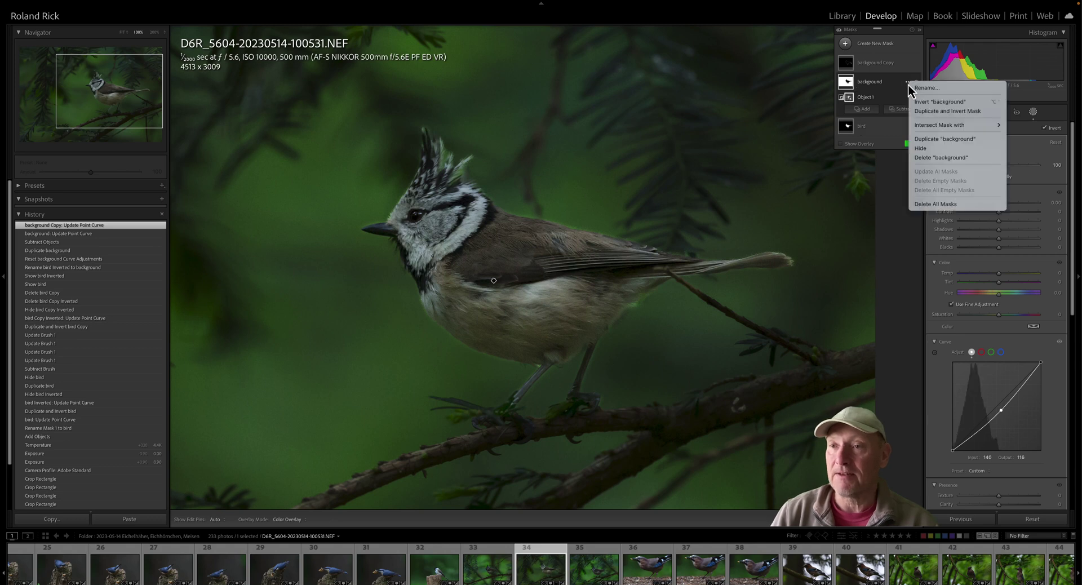
left_click(954, 141)
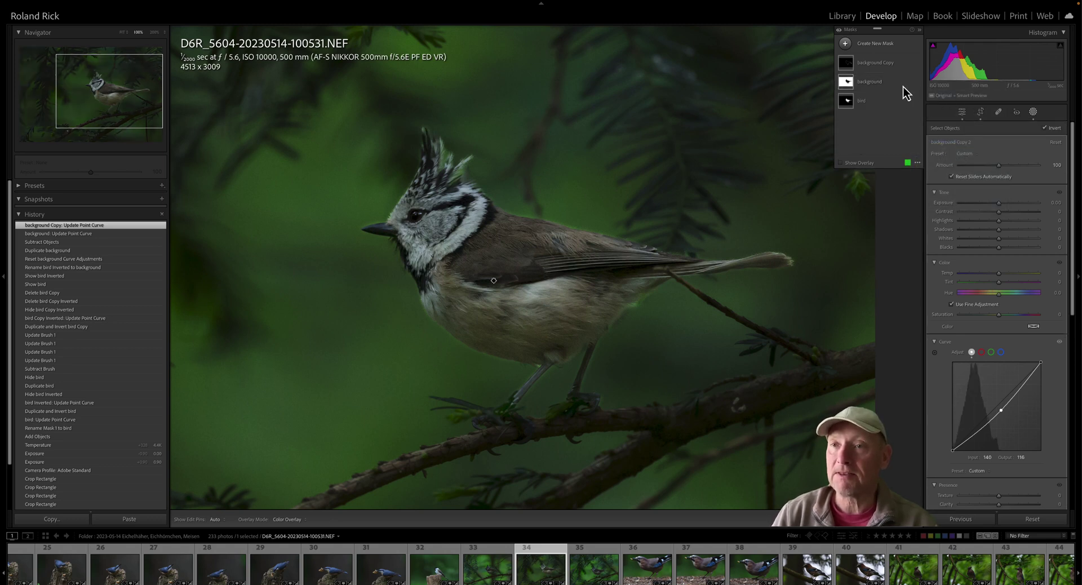
Step: Hide the 'background Copy' mask and bring up background Copy 2's Intersect Mask with submenu
left_click(915, 63)
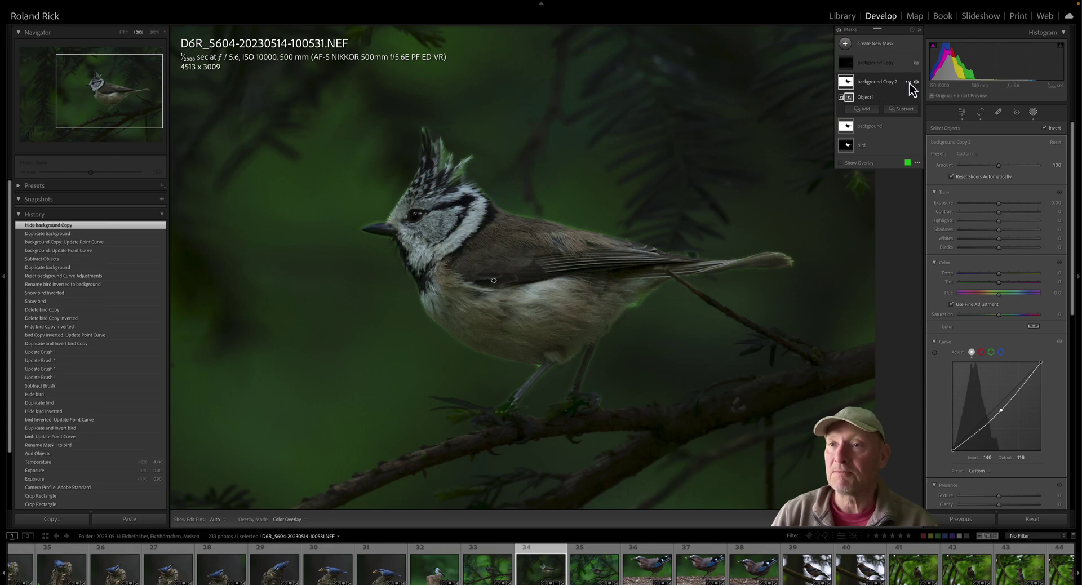
left_click(909, 82)
mouse_move(954, 124)
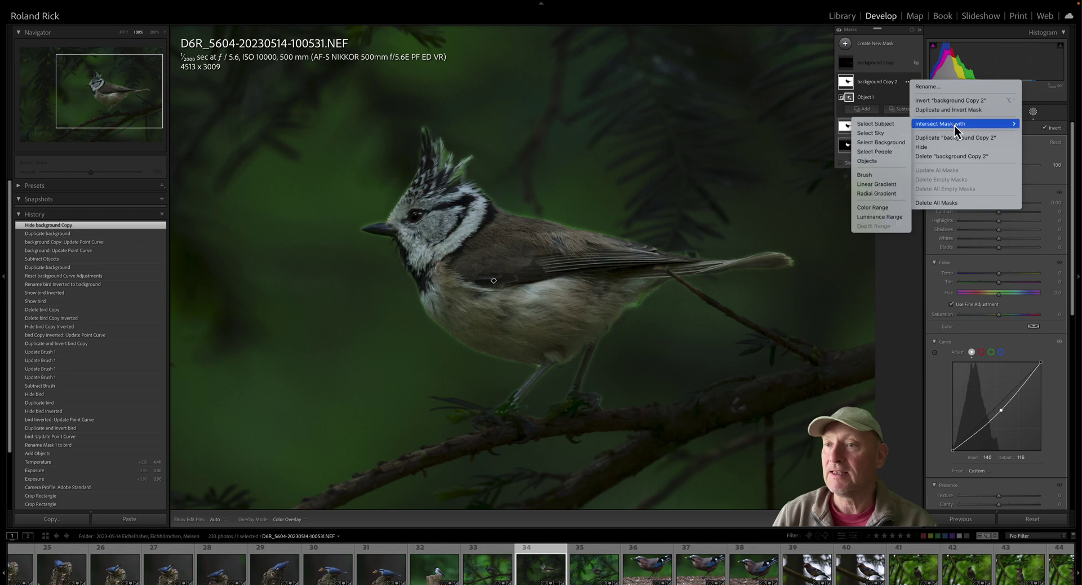